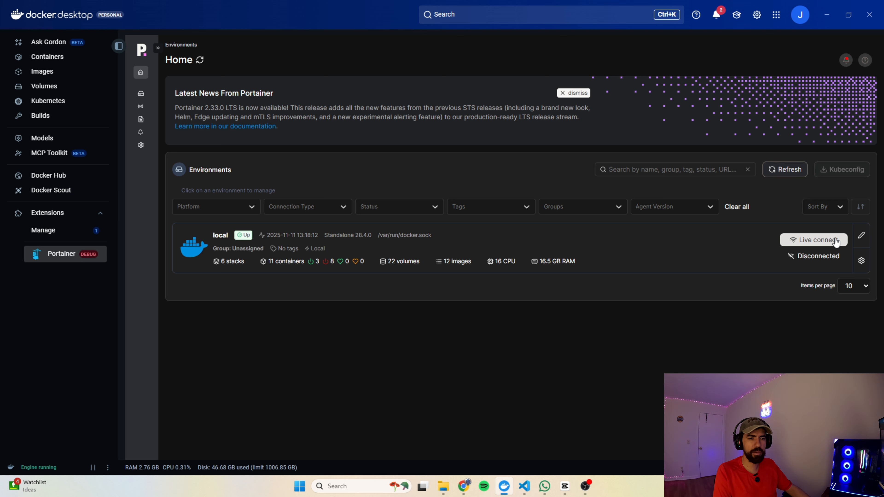
Connect to the local environment and start creating a new stack from its stacks list
left_click(827, 240)
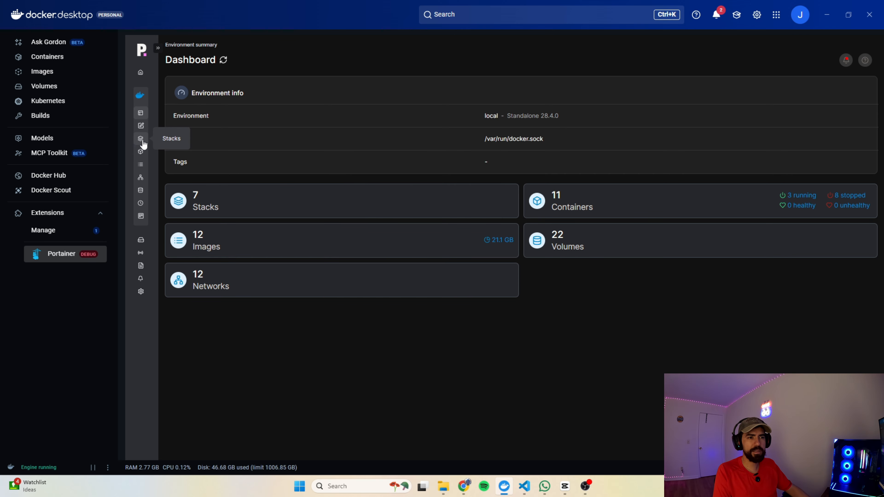
left_click(246, 209)
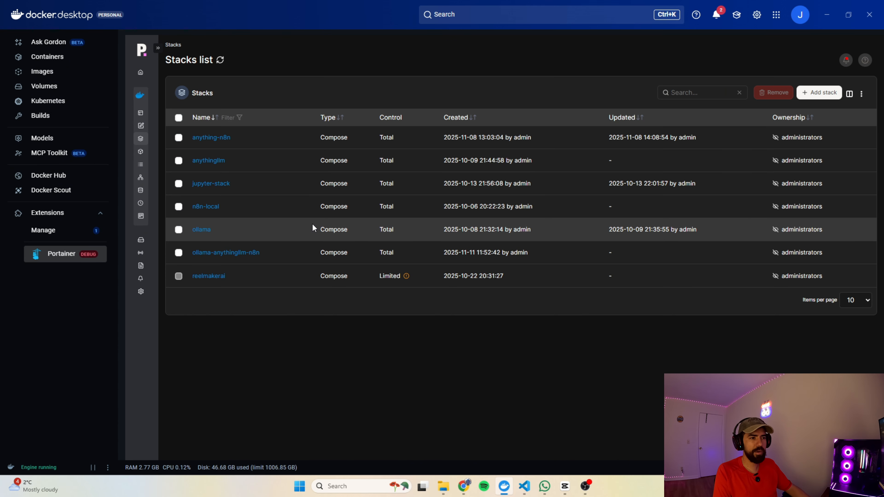
left_click(811, 99)
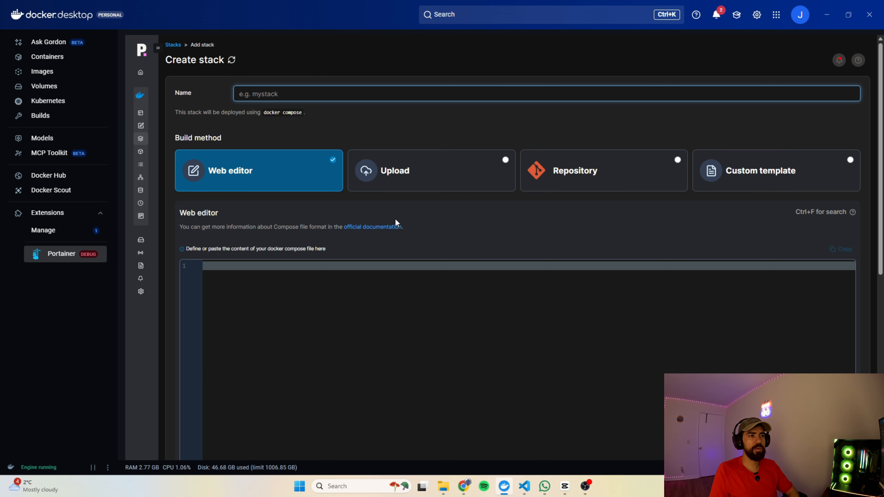
Name the new stack anythingllm-ollama-n8n
type("anything")
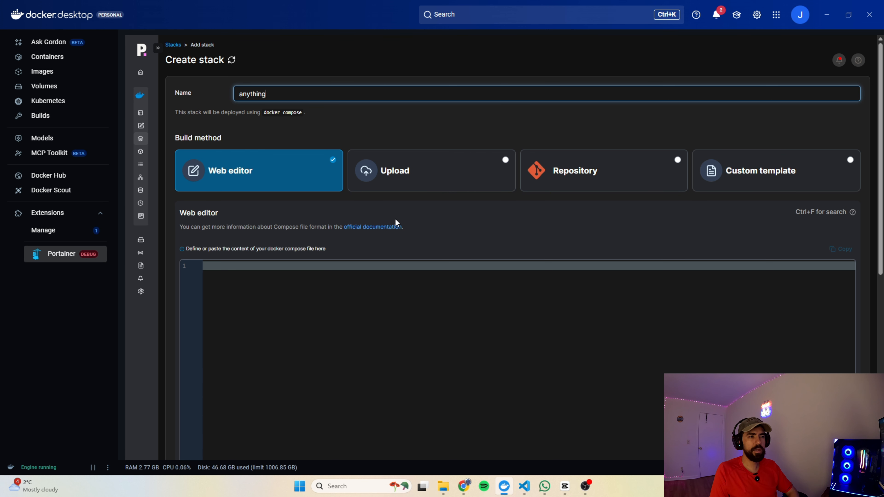
type("llm-d")
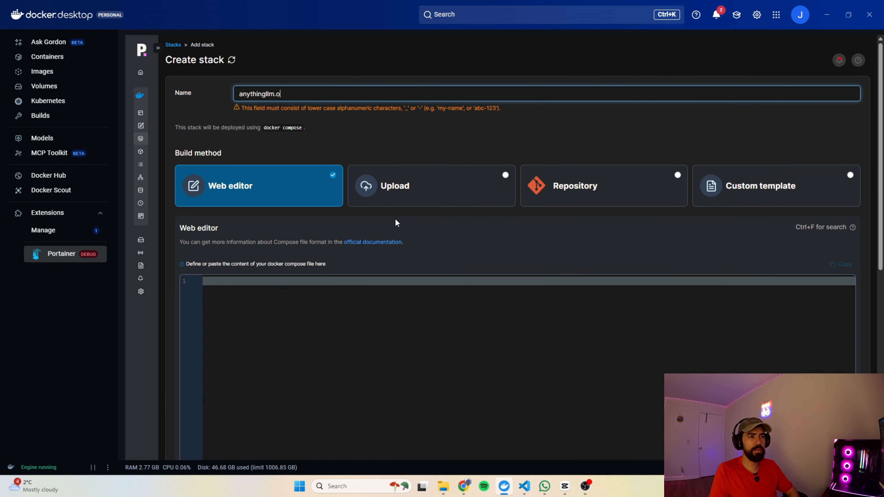
key("BackSpace")
type("ollama")
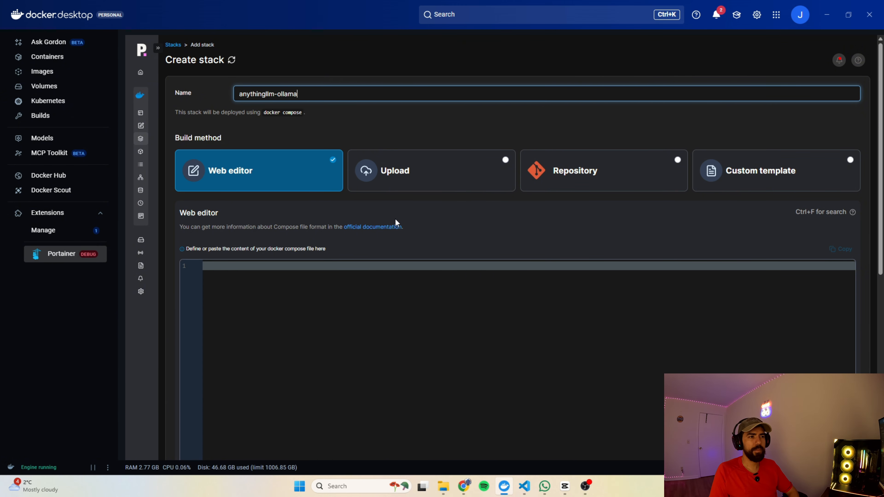
type("-n8n")
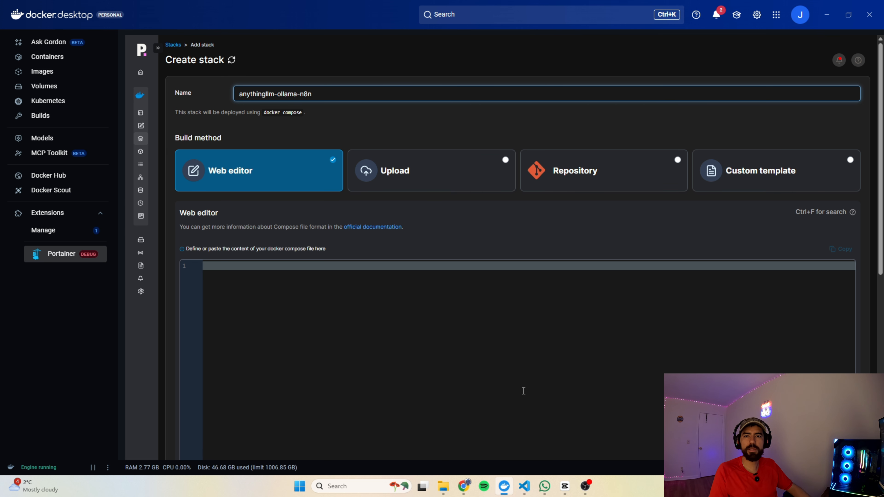
Paste the Docker Compose definition for the AnythingLLM, n8n and Ollama services into the stack's web editor
key("ctrl+v")
scroll(393, 184, "down", 5)
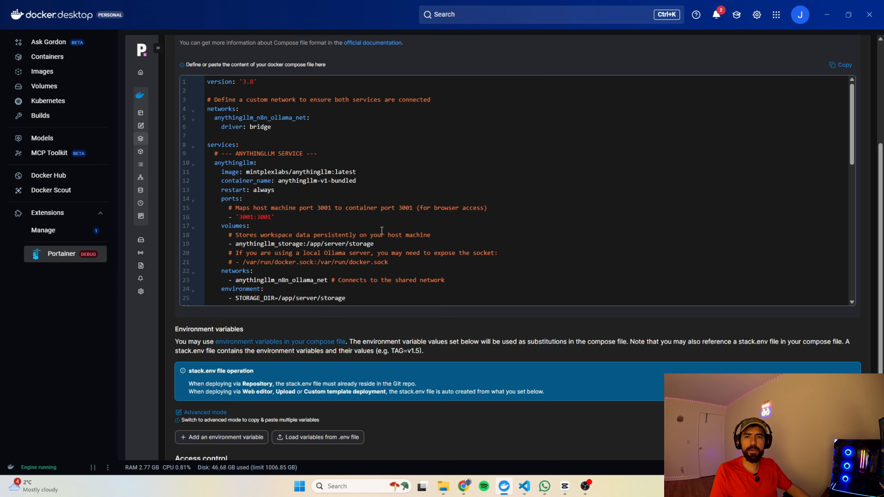
scroll(301, 186, "up", 1)
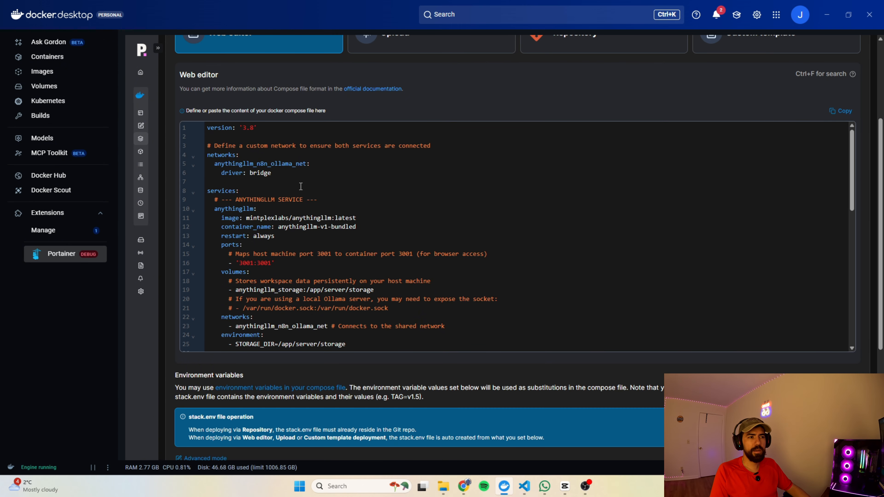
Review the compose file's shared network name and the n8n service's mapping of a local folder to /data/shared
double_click(271, 164)
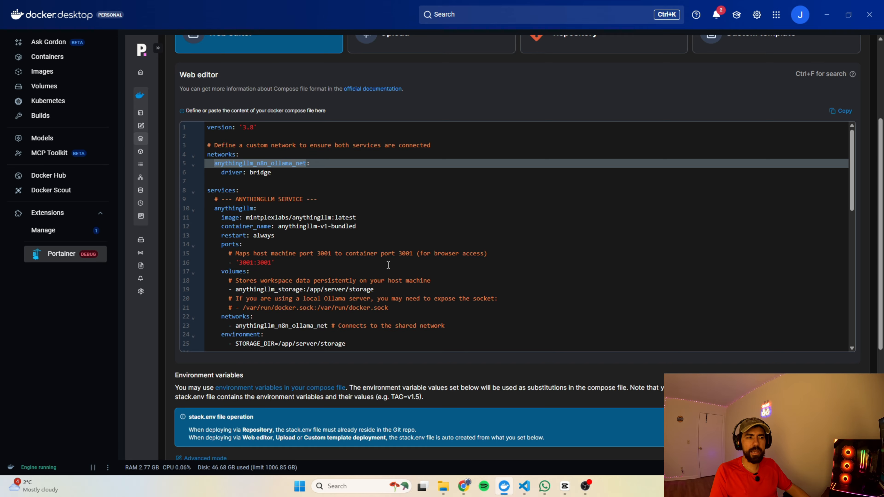
scroll(452, 279, "down", 6)
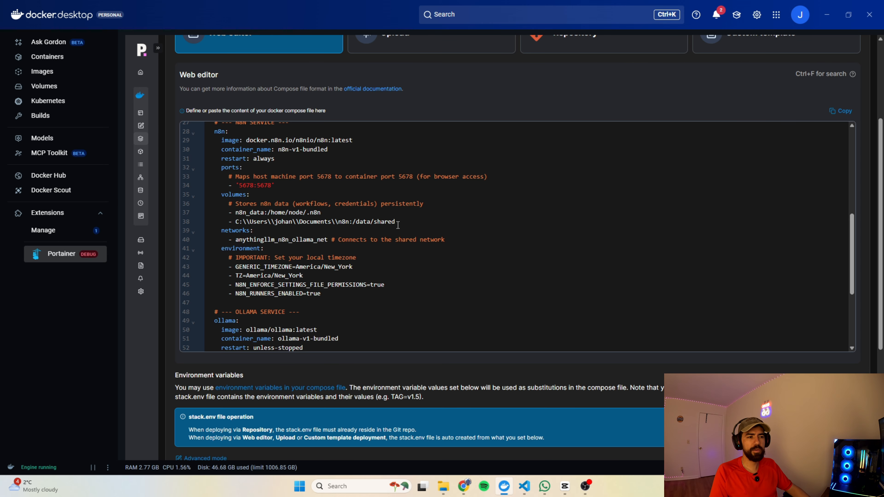
left_click_drag(397, 222, 234, 226)
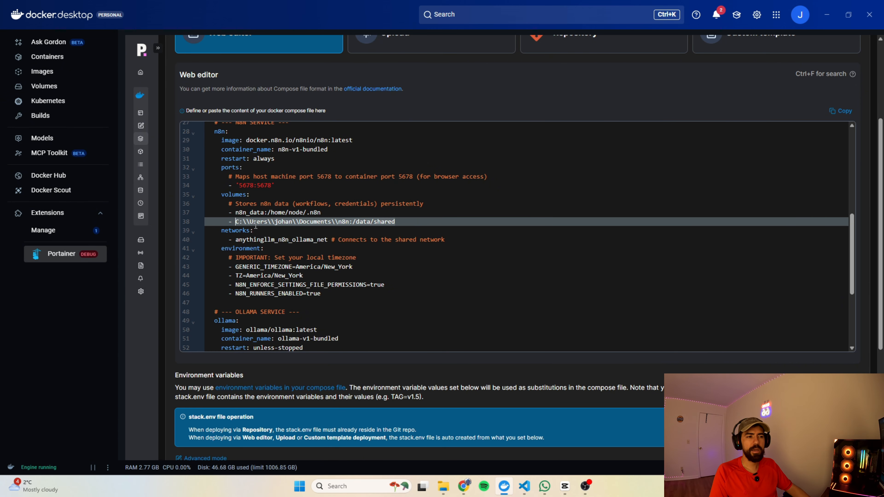
left_click_drag(236, 223, 353, 220)
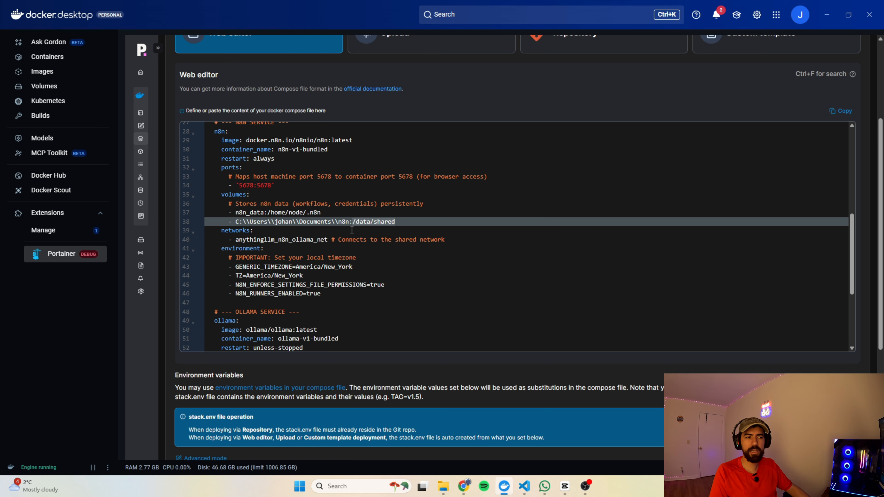
left_click(350, 222)
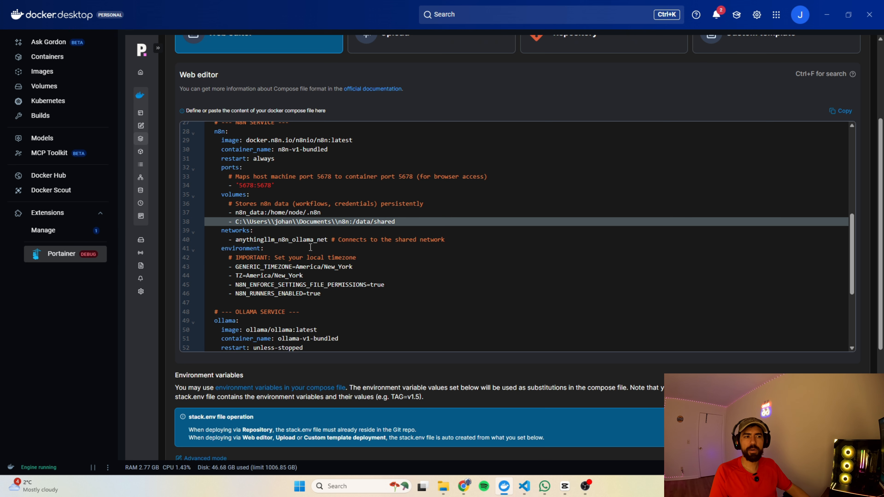
scroll(457, 374, "down", 5)
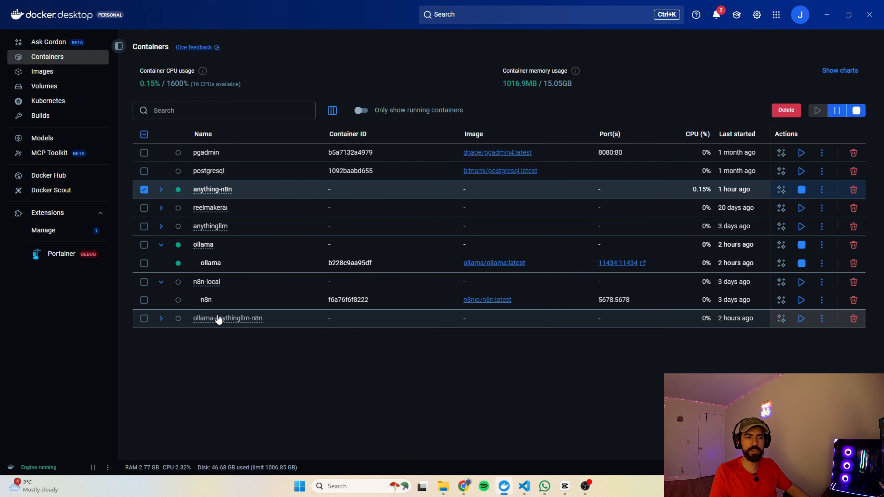
Open the ollama-anythingllm-n8n container group in Docker Desktop and inspect its three containers
left_click(217, 317)
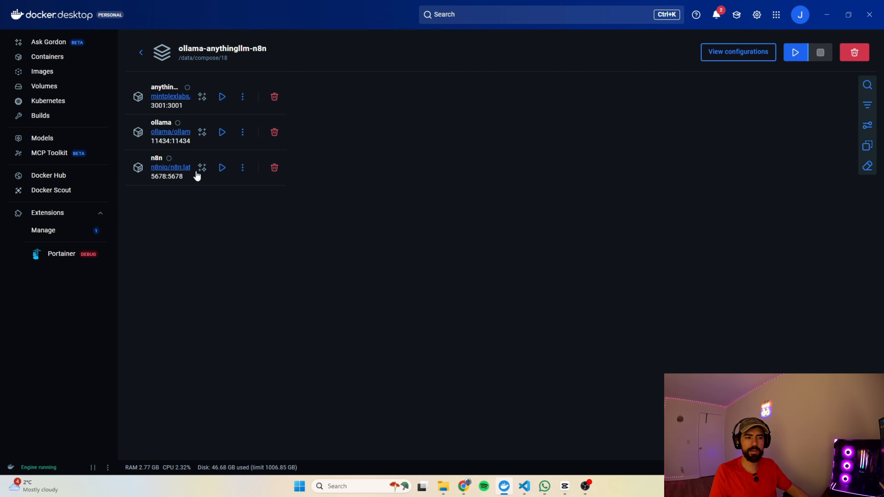
left_click_drag(131, 71, 202, 226)
left_click(202, 226)
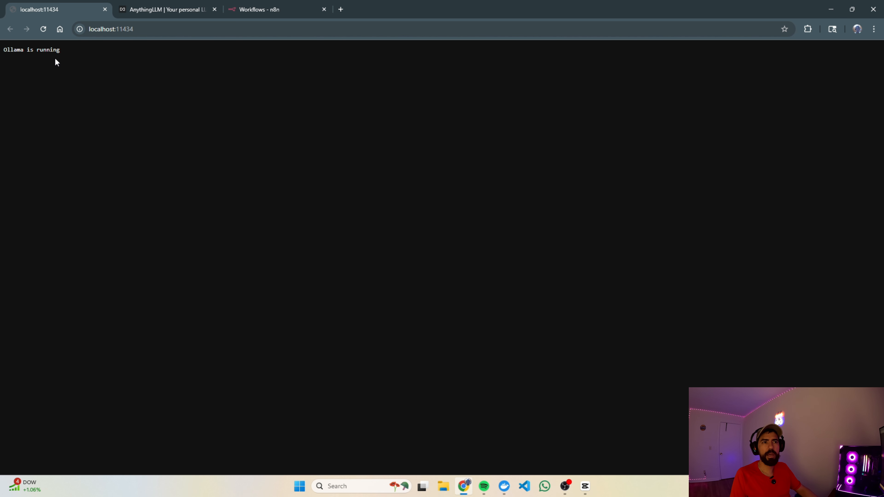
Check Ollama's status message at localhost:11434 in the browser
left_click_drag(60, 50, 3, 50)
left_click(106, 63)
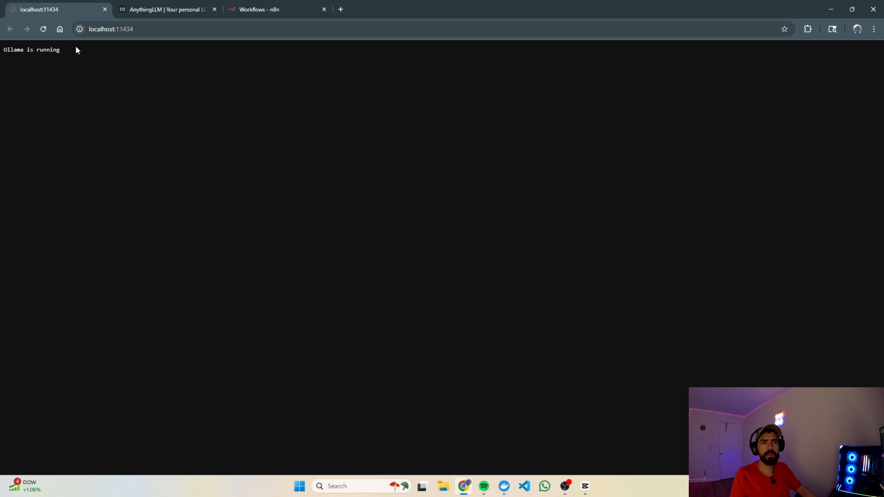
triple_click(49, 51)
left_click(83, 69)
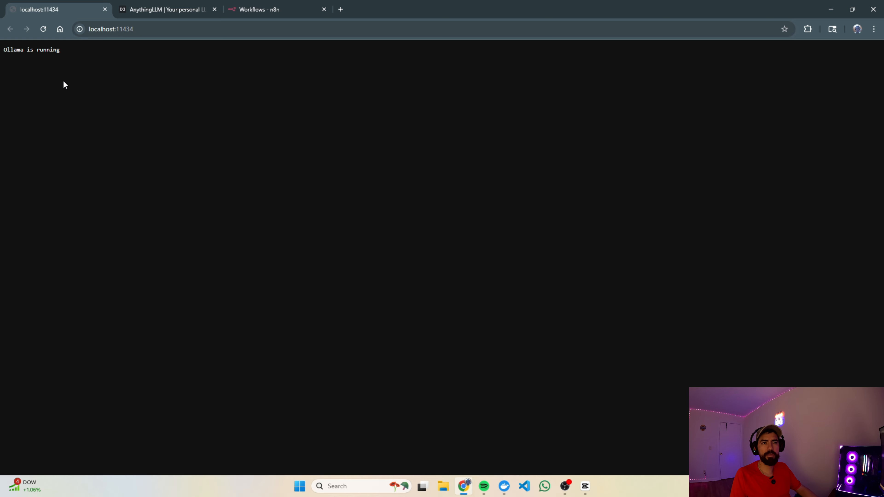
Check the AnythingLLM home page at localhost:3001 and the n8n workflows overview at localhost:5678
left_click(164, 11)
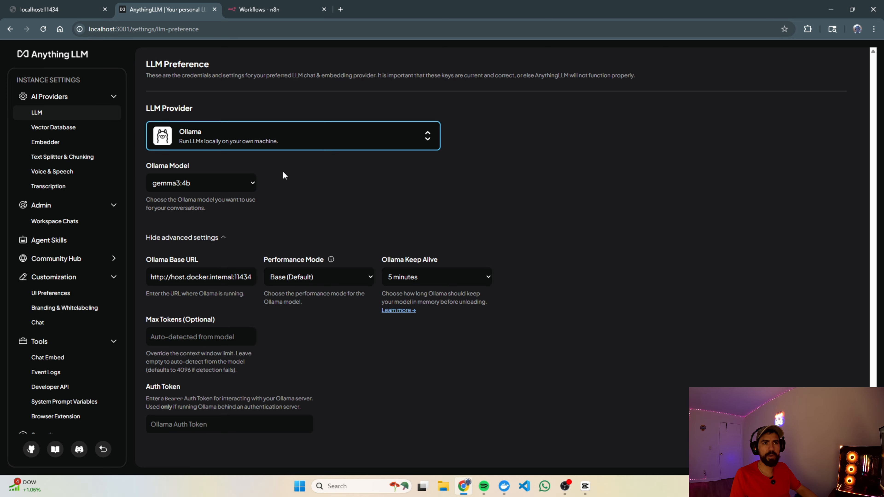
left_click(36, 58)
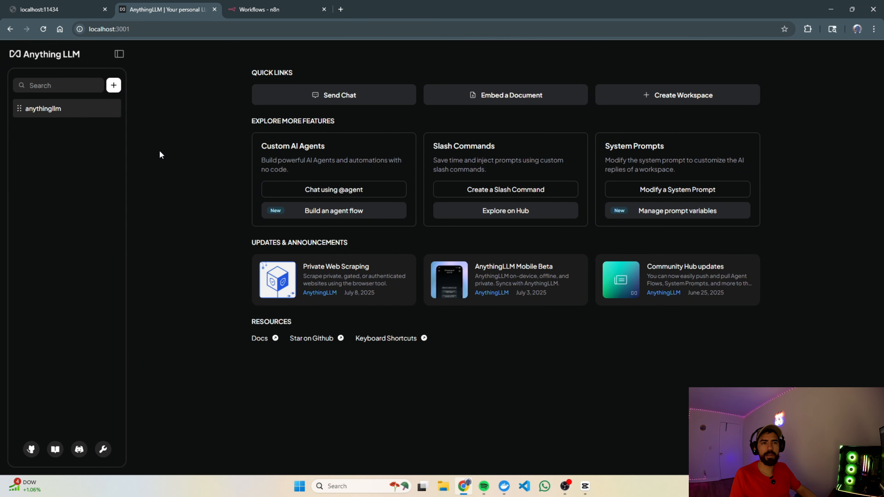
left_click(252, 9)
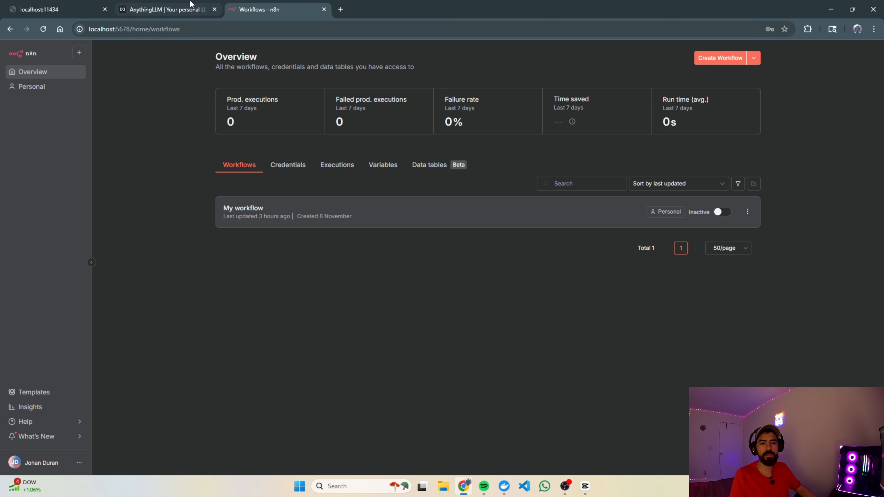
left_click(144, 10)
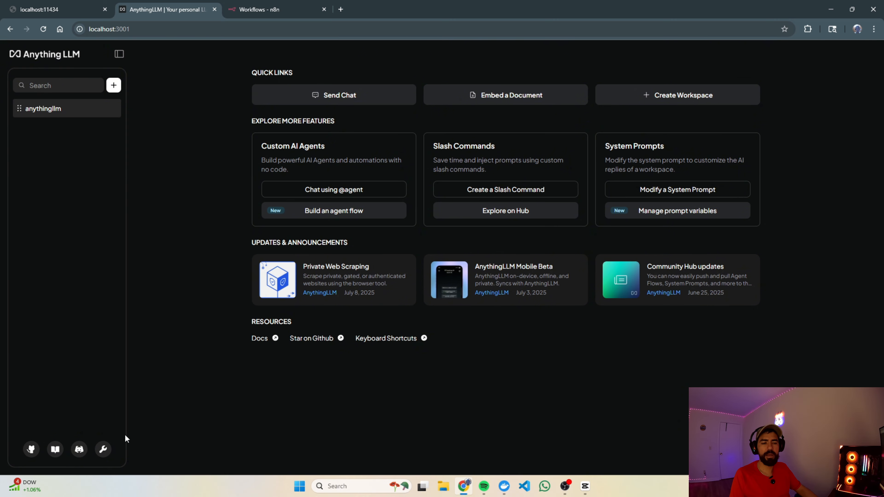
left_click(59, 9)
left_click(129, 11)
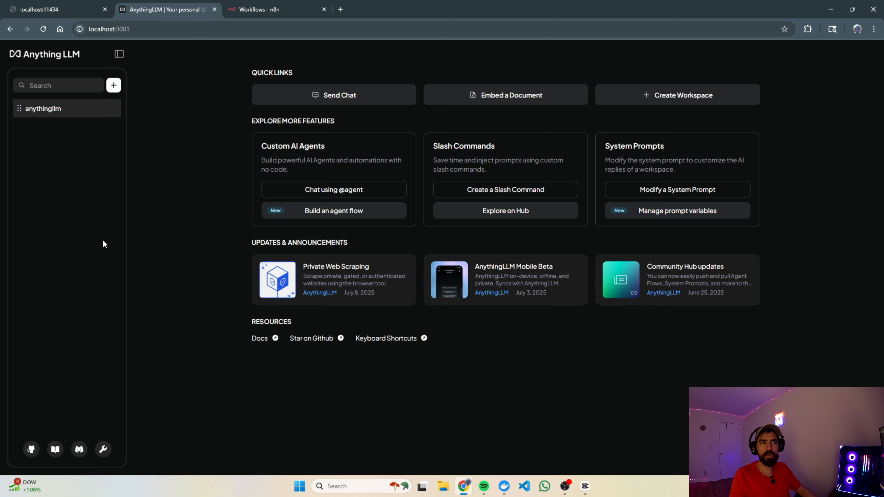
Open AnythingLLM's LLM provider settings and select gemma3:4b as the Ollama model
left_click(104, 450)
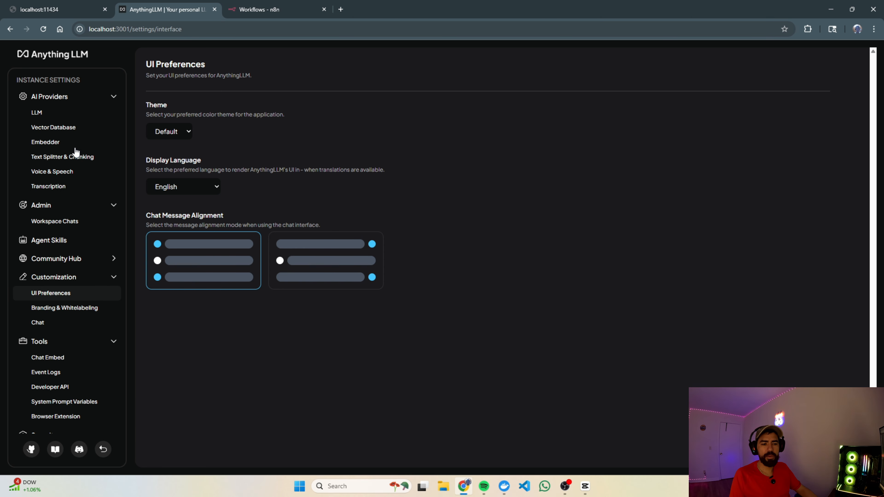
left_click(44, 117)
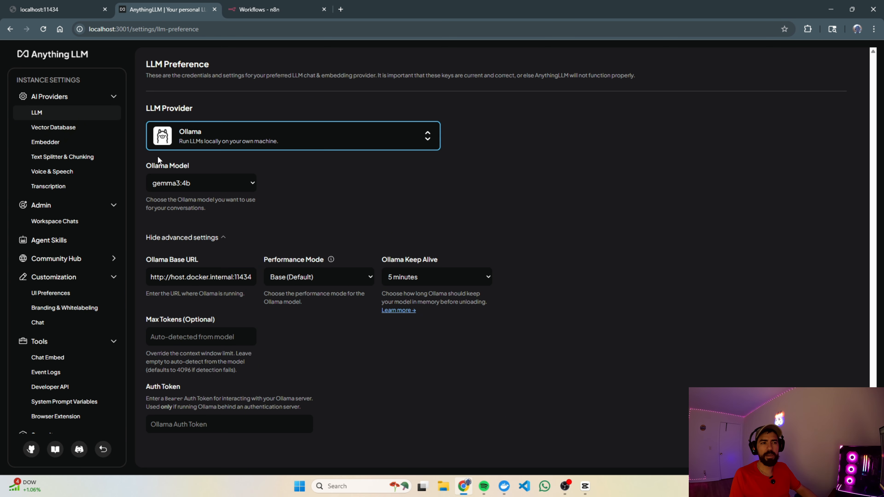
left_click_drag(145, 168, 190, 168)
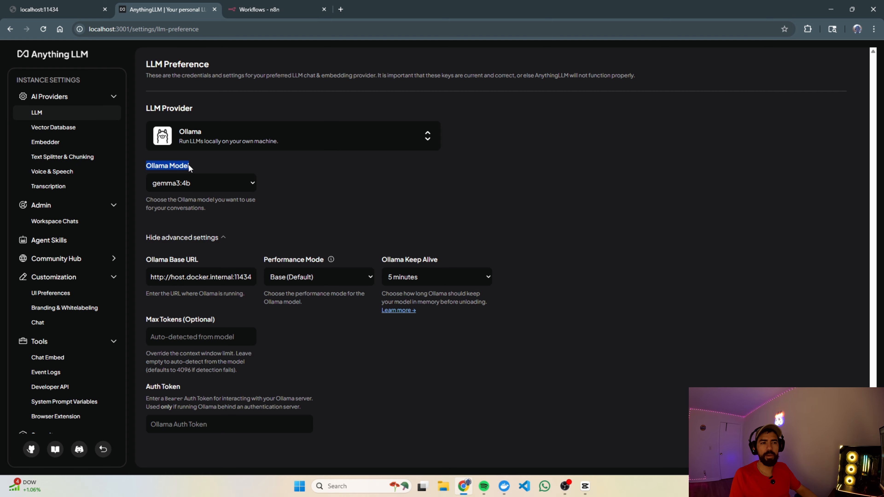
left_click(191, 168)
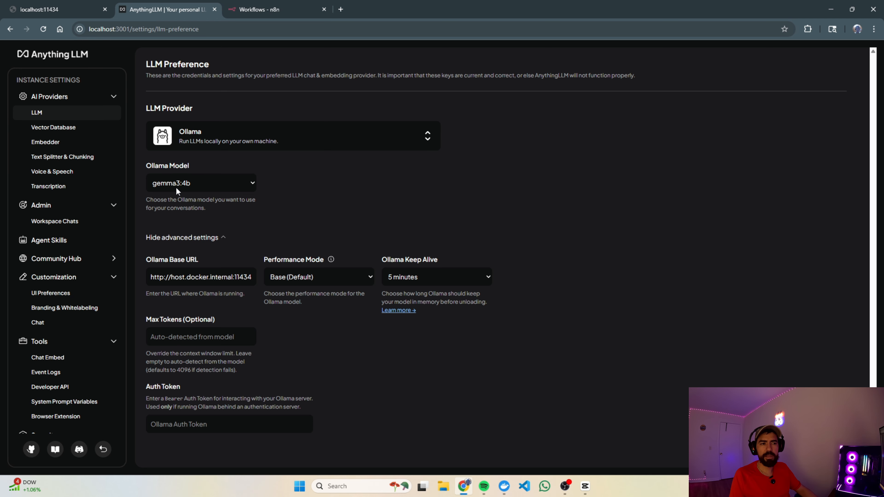
left_click(195, 182)
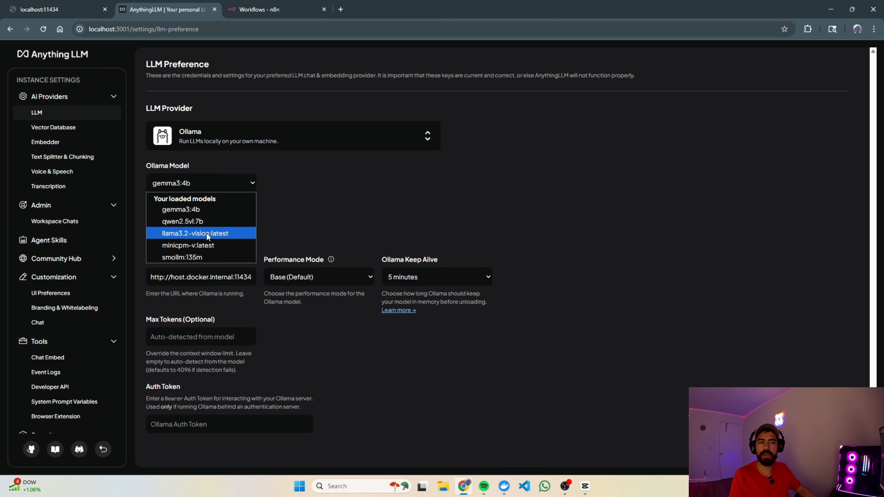
left_click(193, 211)
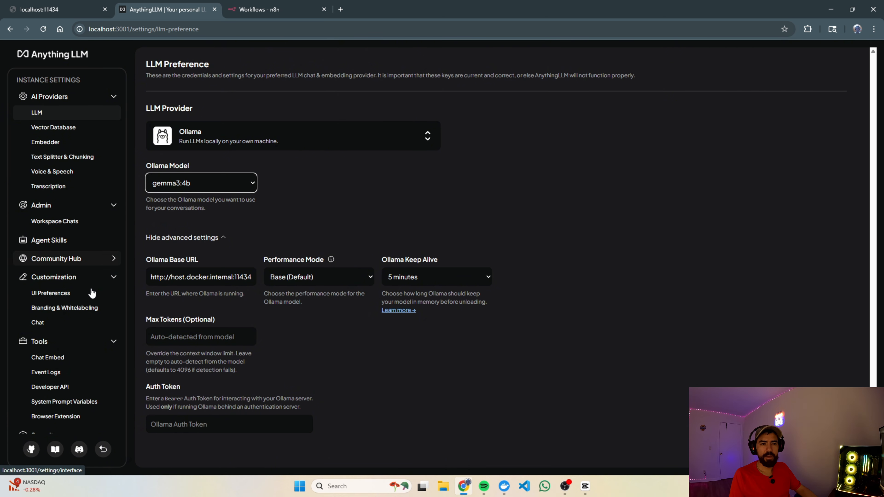
Open AnythingLLM's developer API settings and browse the available endpoints in its API documentation
scroll(90, 292, "down", 3)
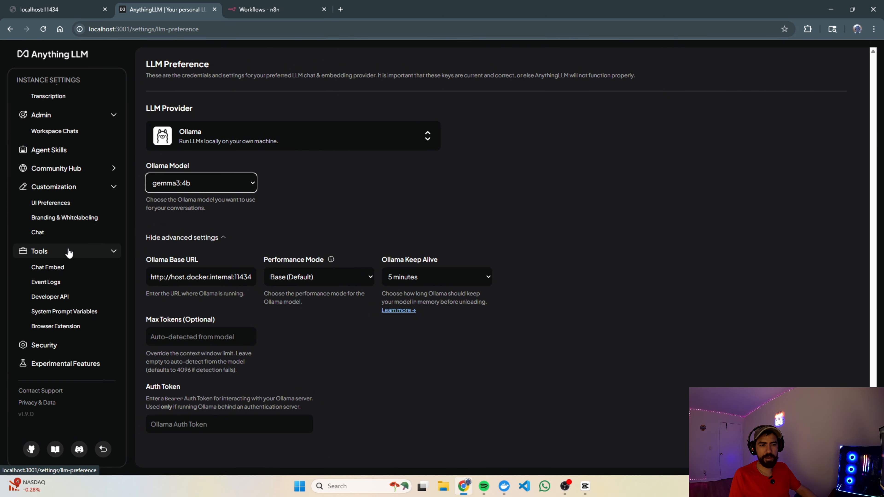
left_click(64, 297)
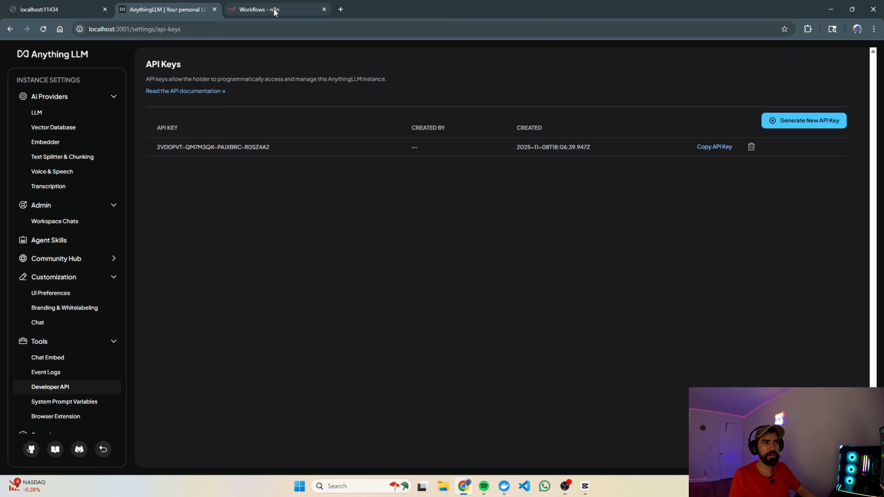
left_click(178, 91)
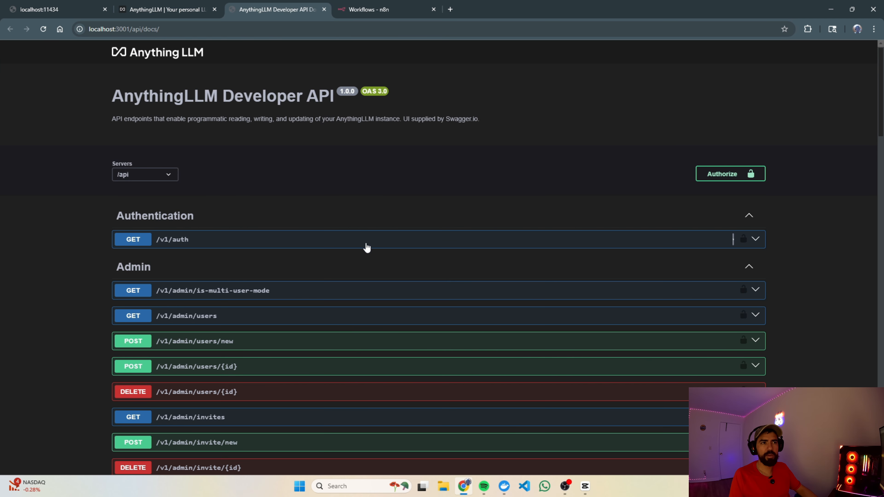
scroll(364, 249, "down", 4)
scroll(357, 267, "down", 20)
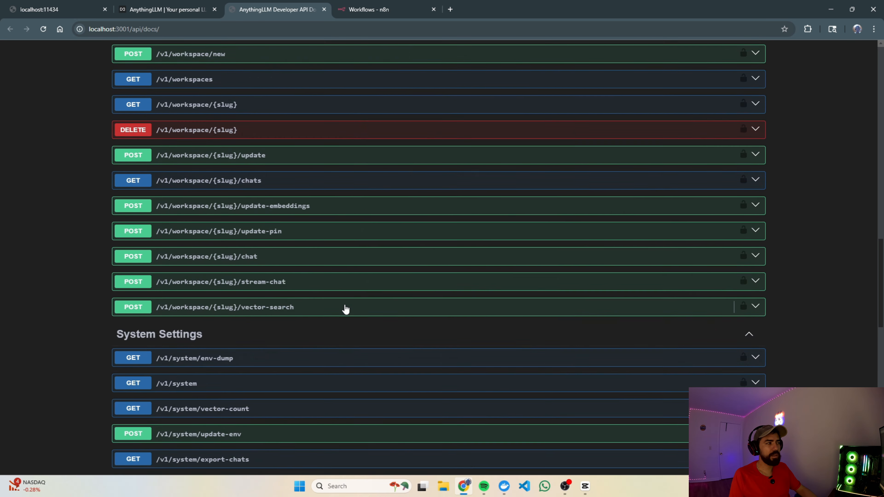
scroll(342, 308, "down", 5)
scroll(340, 304, "up", 20)
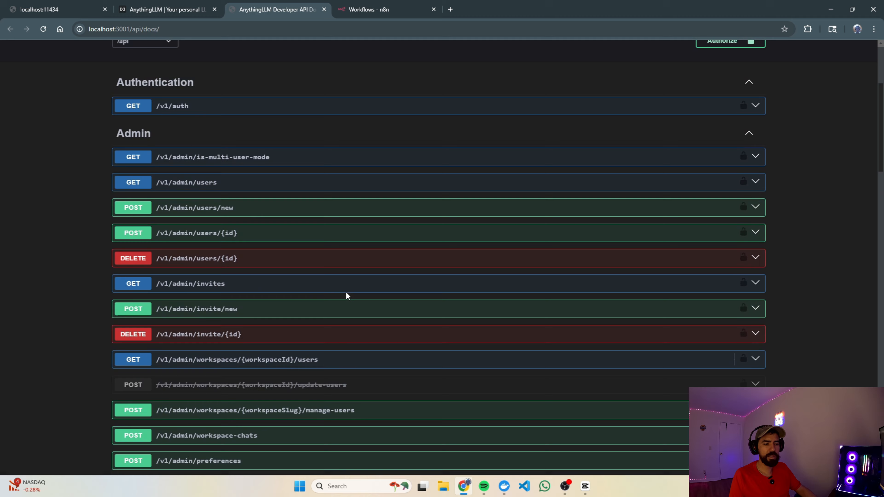
Authorize the API documentation's BearerAuth with the API key copied from AnythingLLM's API keys page, and close the authorization dialog
scroll(346, 296, "up", 4)
left_click(721, 174)
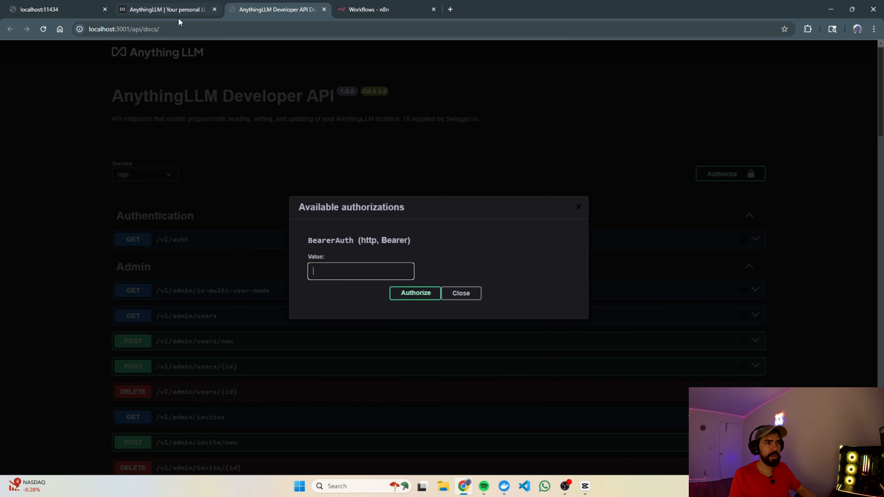
left_click(160, 13)
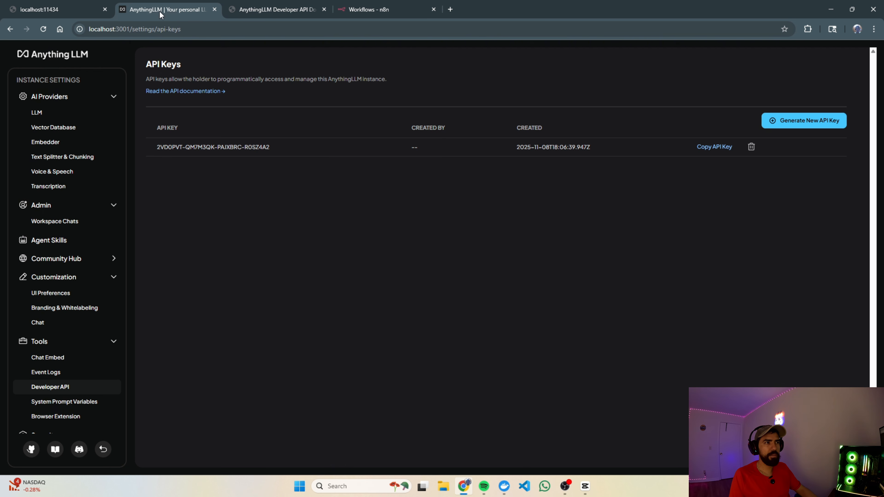
left_click(718, 149)
left_click(275, 10)
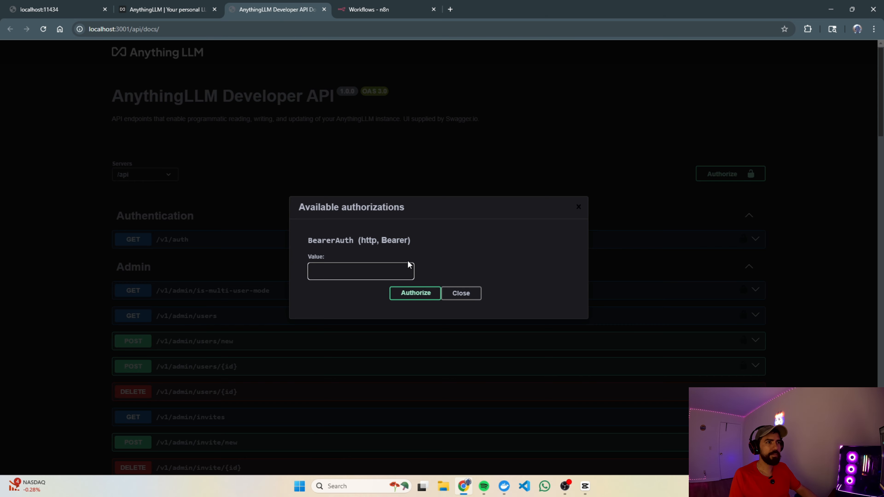
key("ctrl+v")
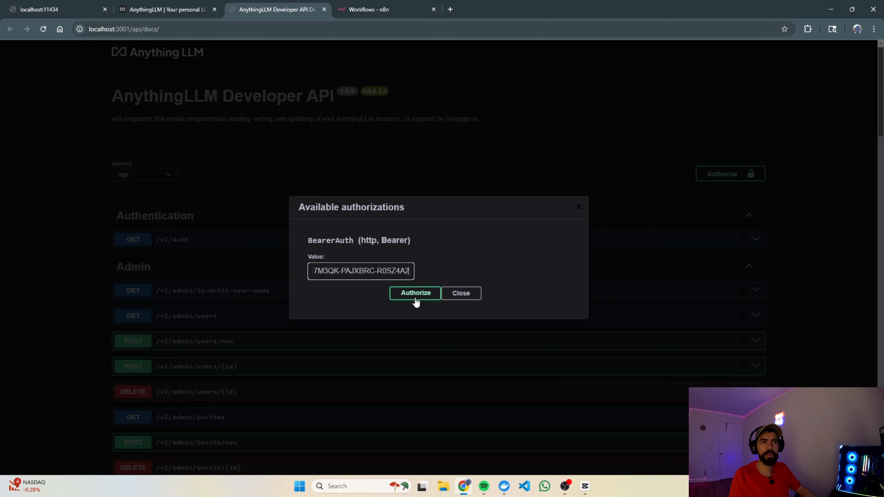
left_click(416, 297)
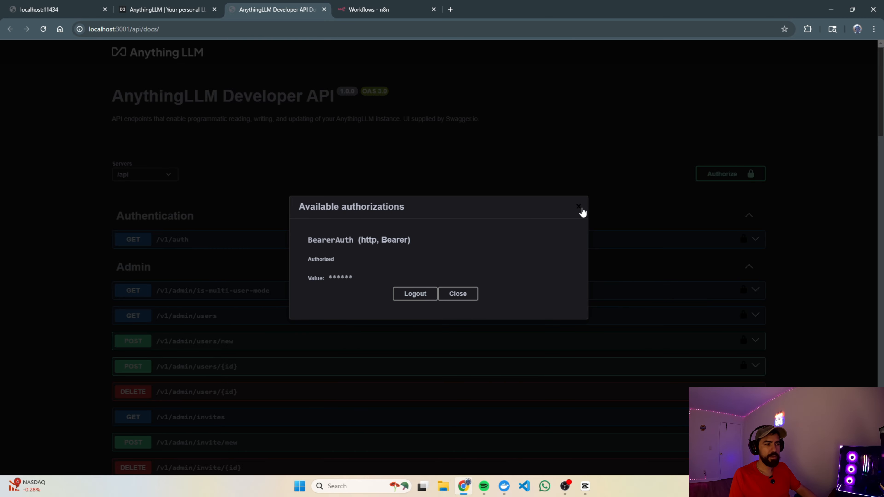
left_click(579, 207)
Open the POST /v1/openai/chat/completions endpoint and make its request body editable for a trial call
scroll(389, 301, "down", 6)
scroll(389, 301, "down", 18)
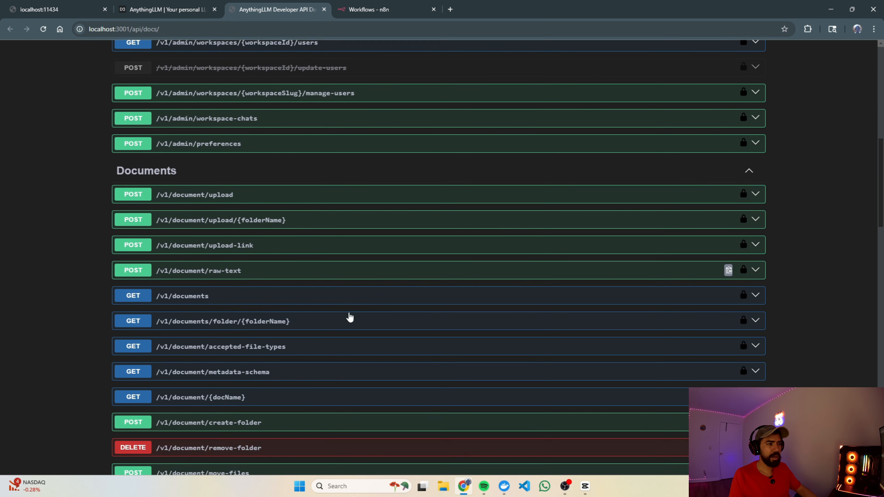
scroll(319, 302, "down", 14)
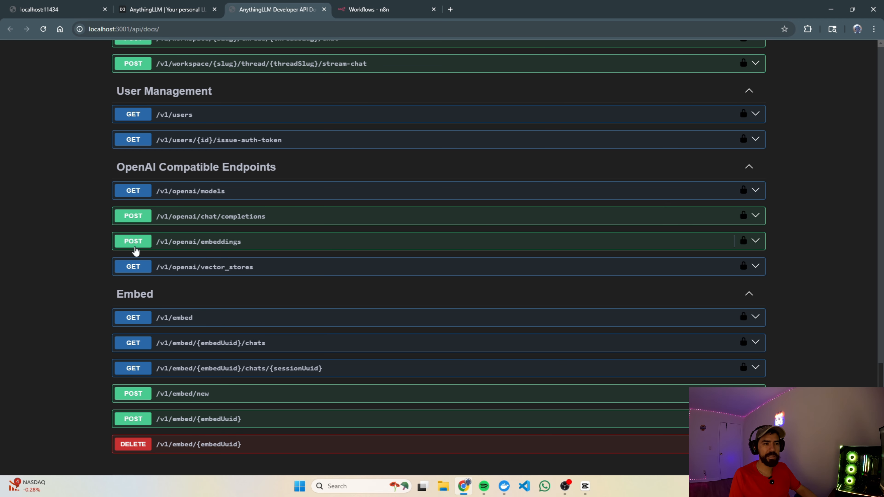
left_click(240, 223)
scroll(693, 222, "down", 4)
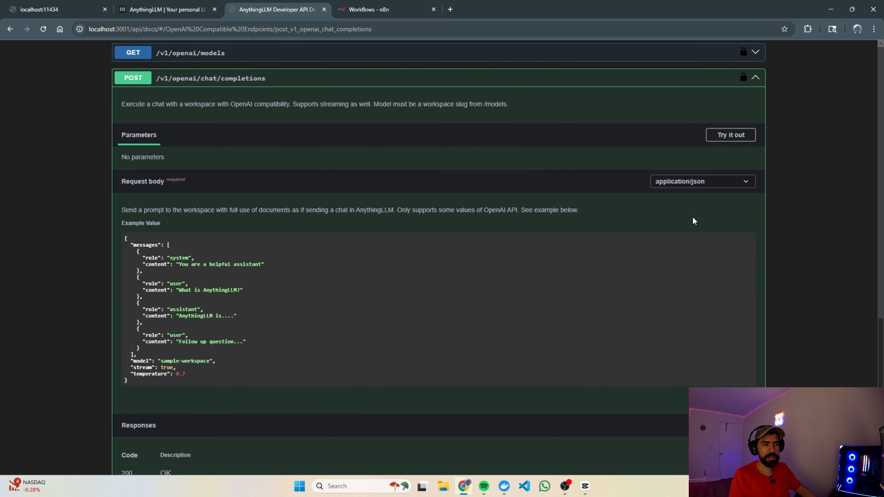
left_click(733, 135)
Remove the system, assistant and follow-up messages from the request body, keeping only the user message "What is AnythingLLM?"
scroll(243, 284, "down", 2)
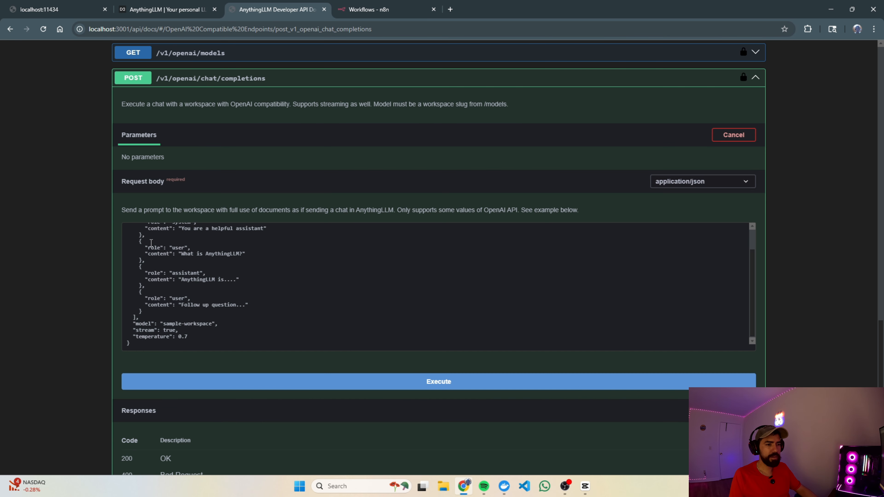
scroll(138, 250, "up", 2)
left_click_drag(138, 243, 249, 313)
key("BackSpace")
key("BackSpace")
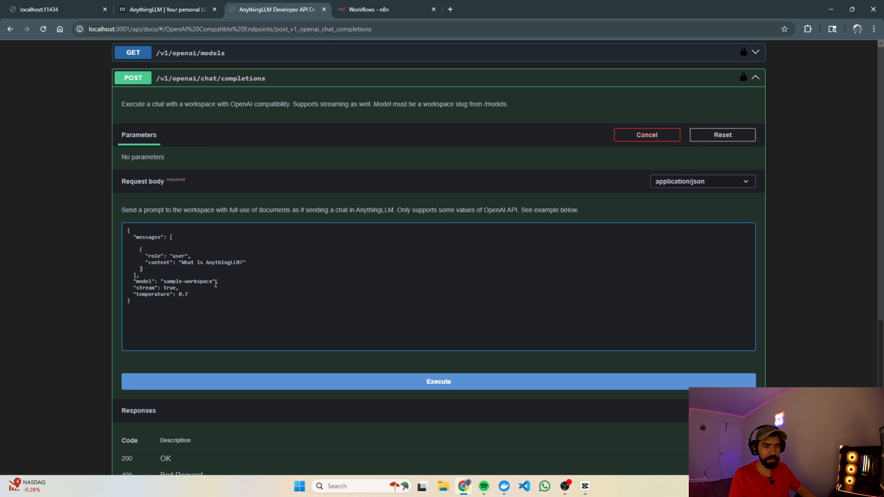
Copy the workspace name anythingllm from the workspace chats list and use it as the request body's model value
left_click(163, 9)
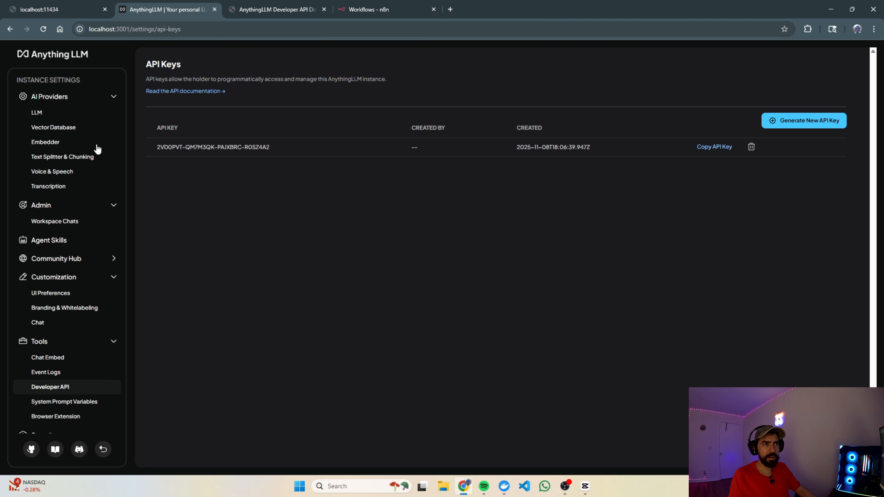
left_click(79, 222)
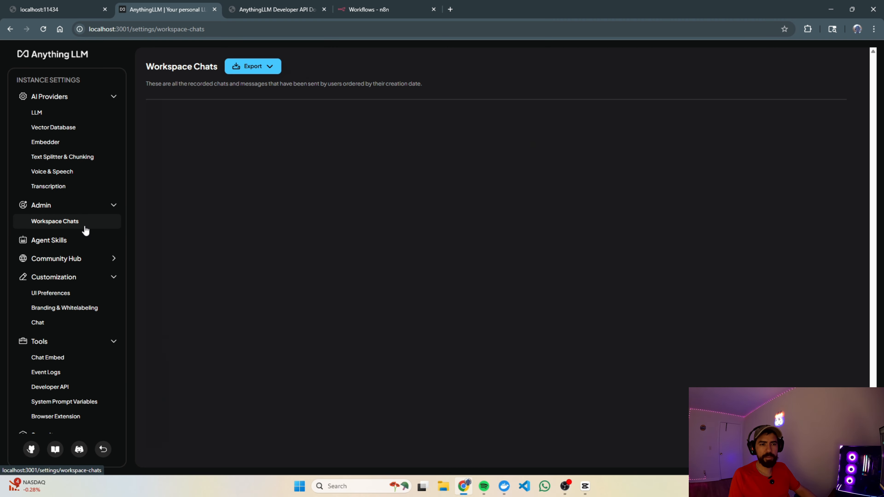
double_click(287, 130)
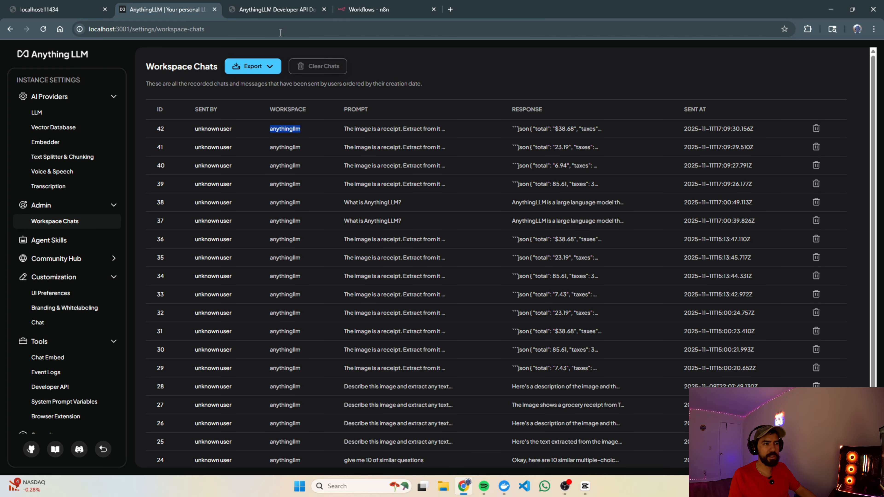
left_click(275, 9)
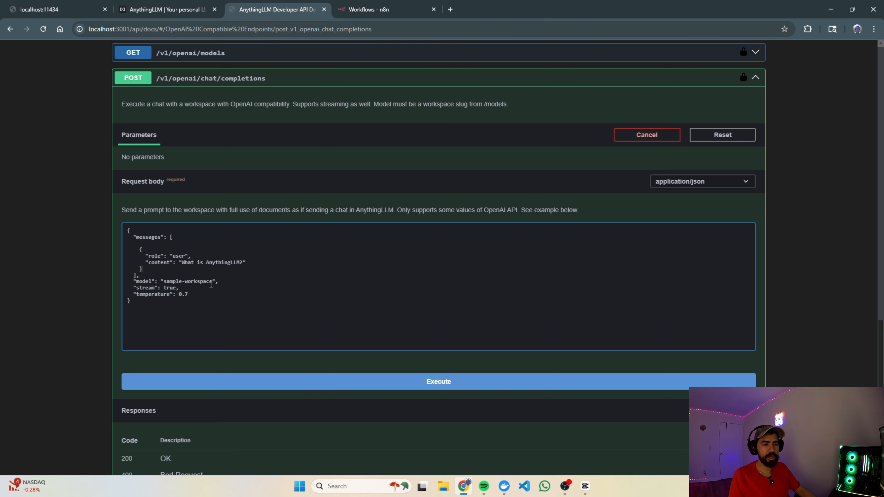
left_click_drag(215, 284, 166, 282)
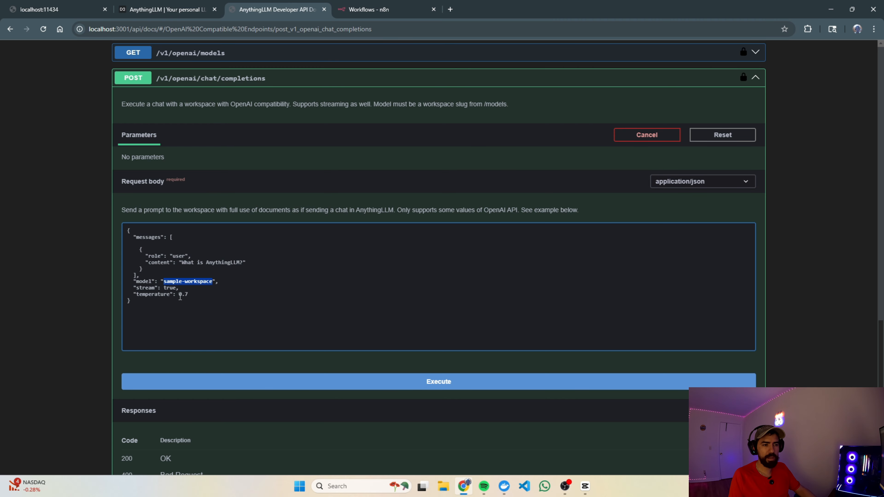
key("ctrl+v")
Set stream to false in the request body and execute the chat completions request
double_click(172, 288)
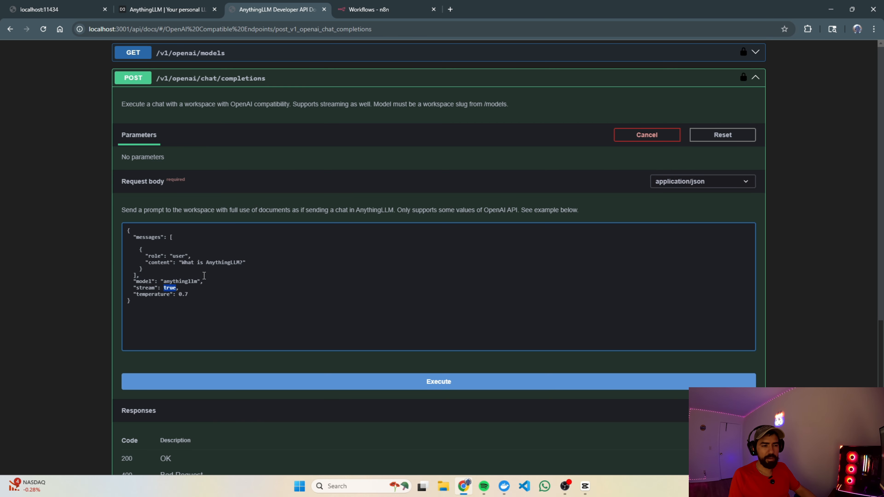
type("false")
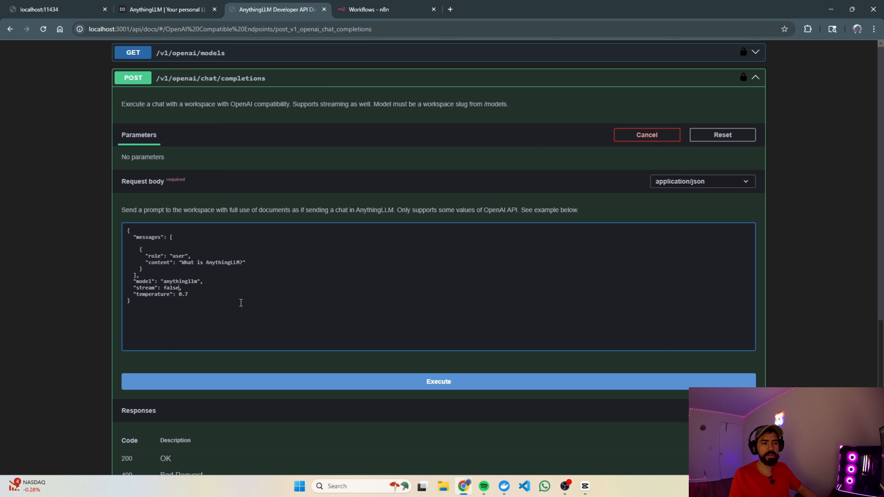
scroll(298, 350, "down", 1)
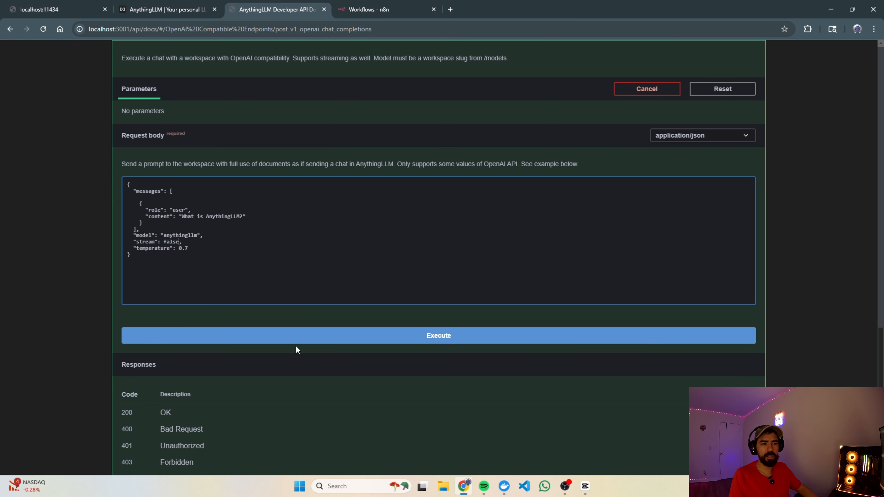
left_click(371, 343)
scroll(282, 359, "down", 2)
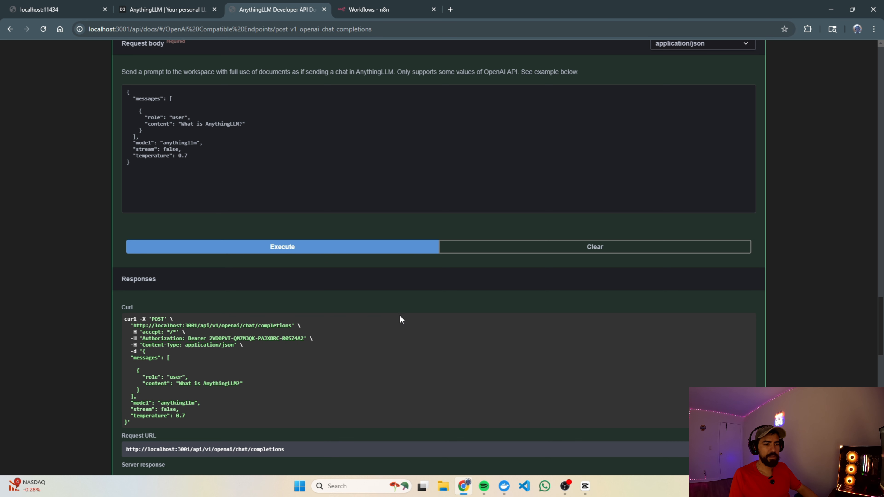
Examine the server's response body and the generated curl command for the chat completions request
scroll(326, 312, "down", 3)
scroll(243, 299, "down", 5)
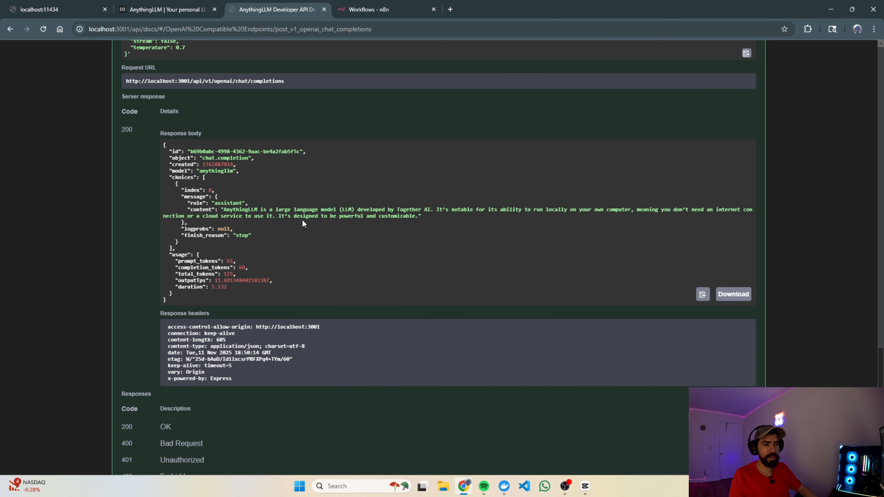
left_click_drag(190, 300, 151, 198)
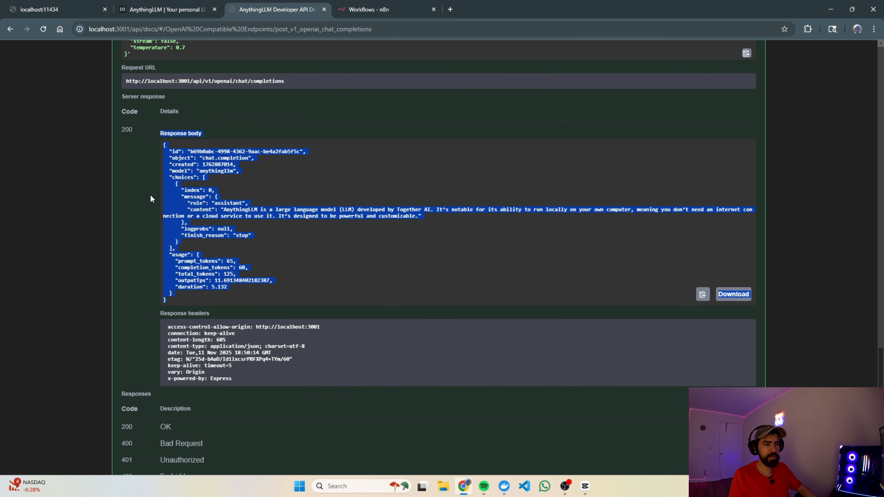
left_click(207, 161)
scroll(259, 241, "up", 5)
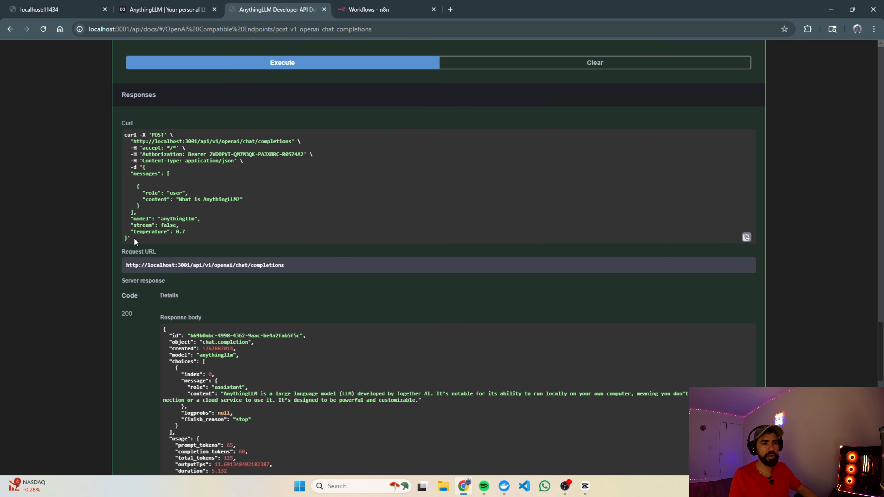
left_click_drag(135, 242, 125, 134)
left_click(167, 173)
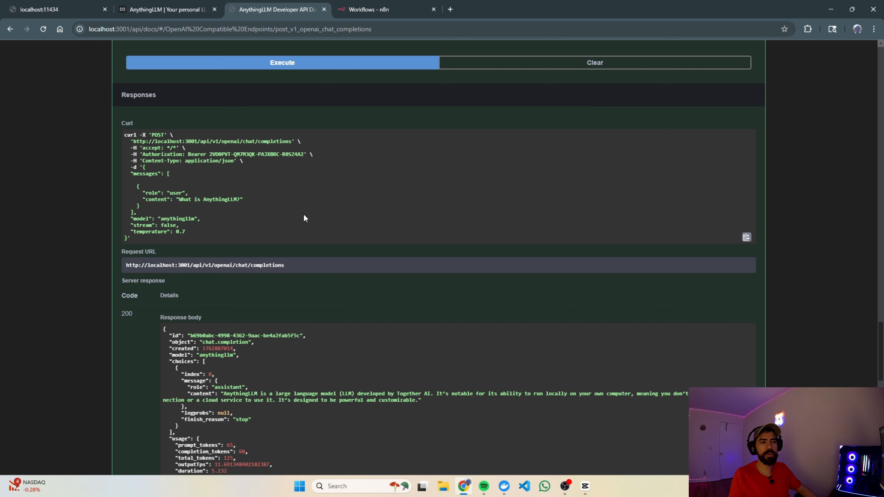
left_click_drag(131, 242, 124, 140)
left_click(144, 150)
scroll(447, 310, "up", 6)
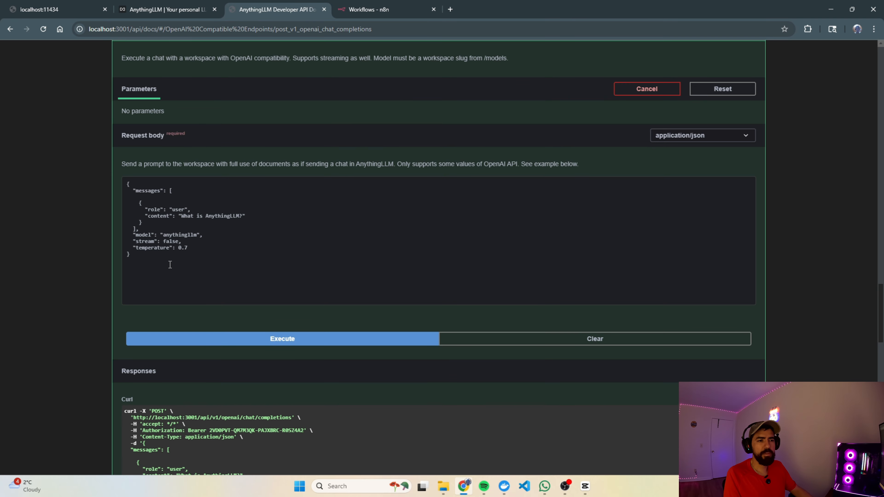
Review the request's model value and the Ollama models offered in AnythingLLM's LLM provider settings
double_click(143, 236)
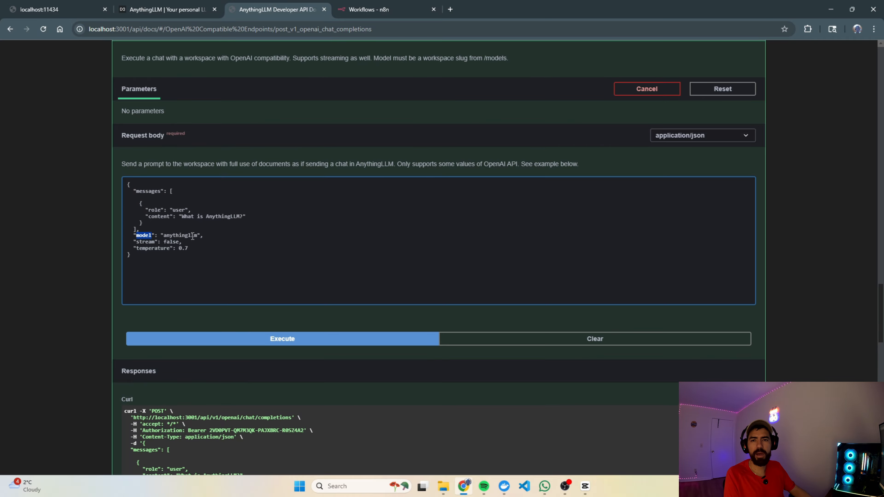
double_click(180, 236)
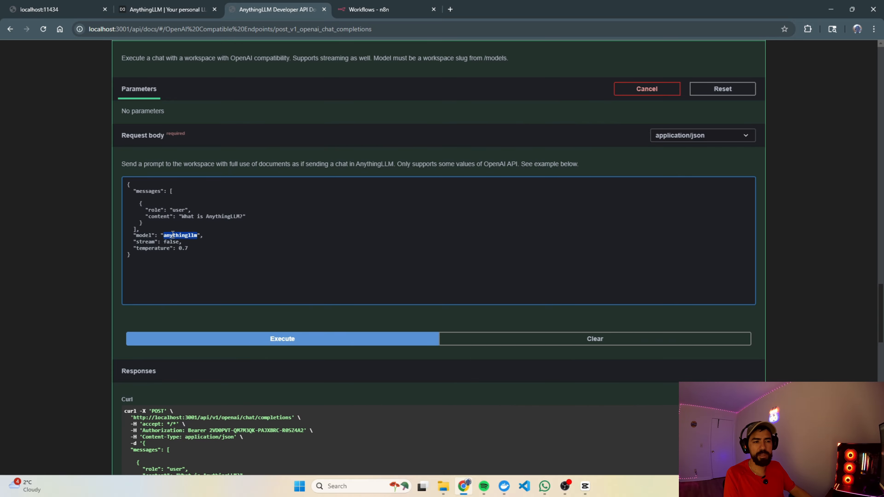
scroll(167, 205, "up", 20)
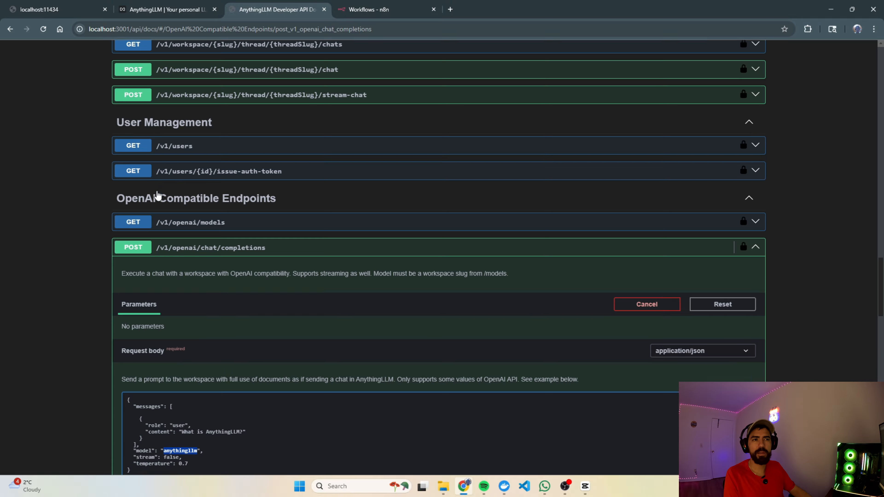
scroll(167, 204, "up", 4)
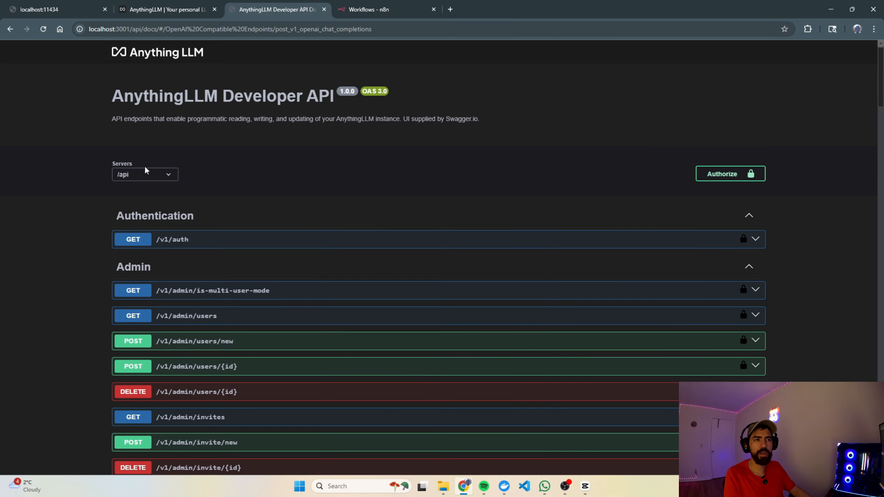
left_click(160, 14)
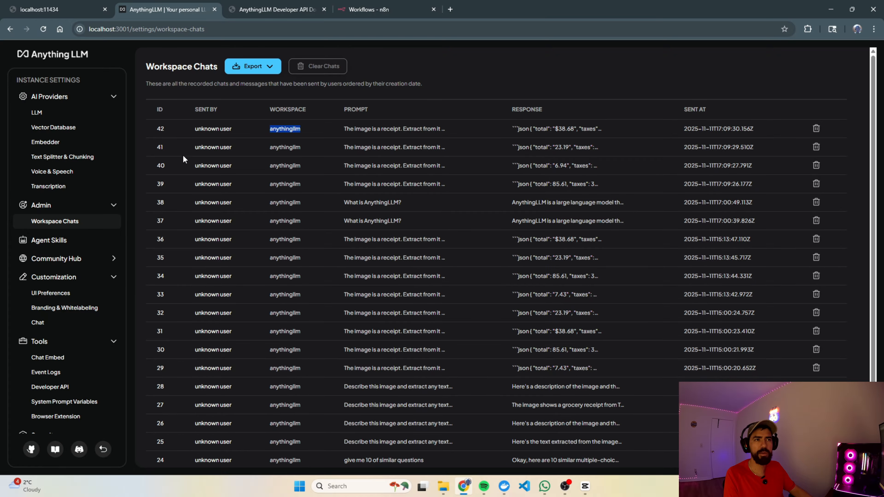
left_click(54, 113)
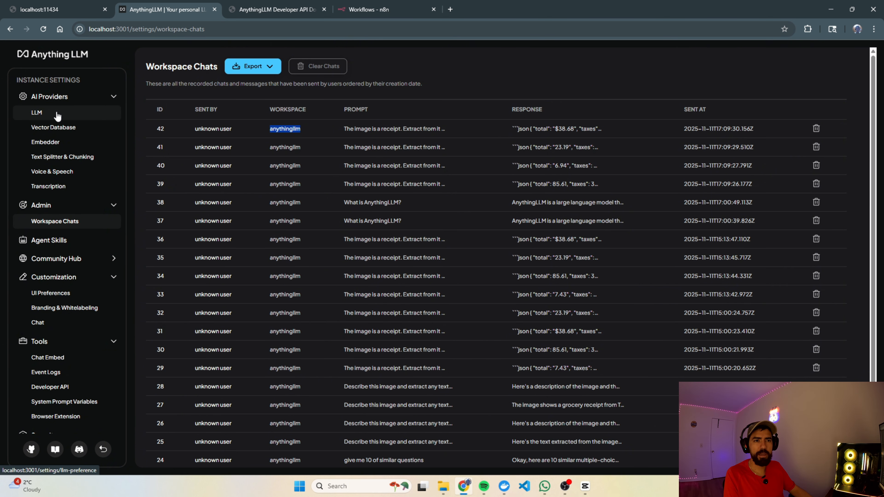
left_click(206, 183)
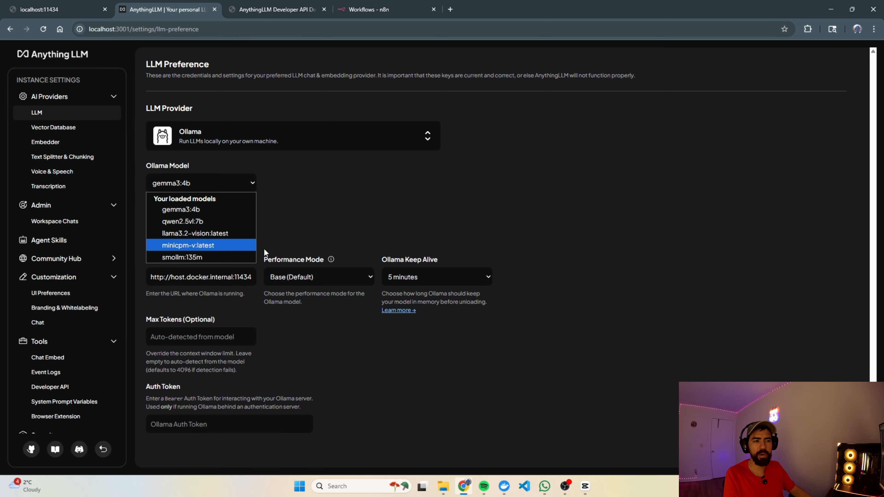
left_click(367, 214)
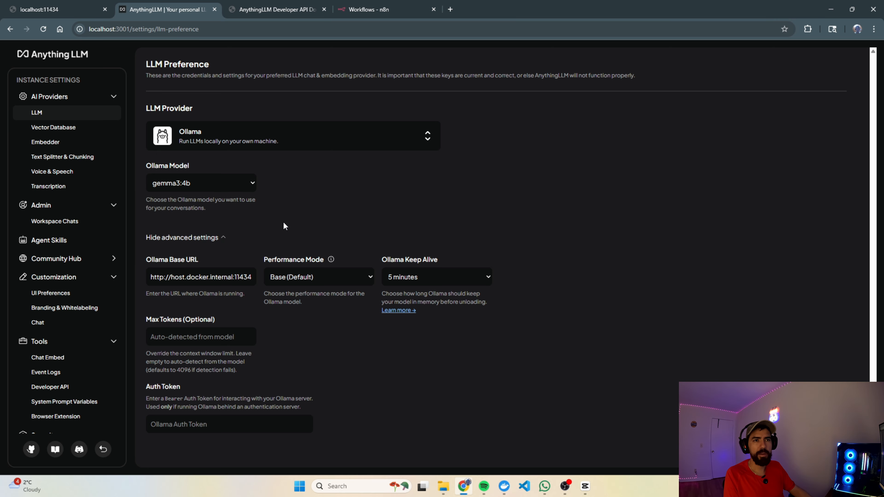
Open the anythingllm workspace from the home page and view its default chat and the "Give me the capital o..." thread
left_click(60, 61)
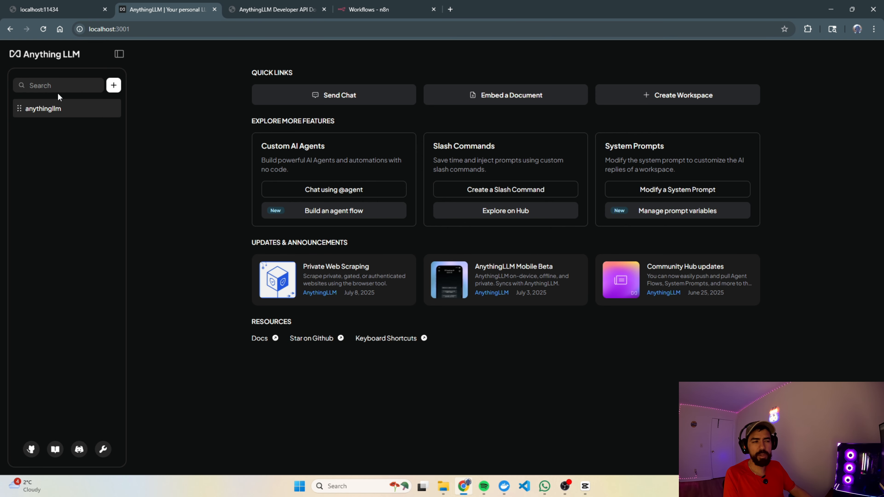
left_click(47, 117)
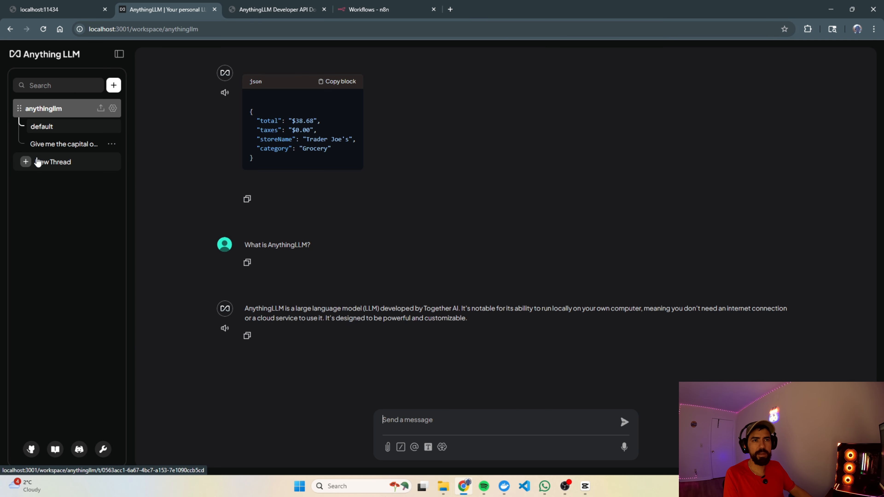
left_click(52, 144)
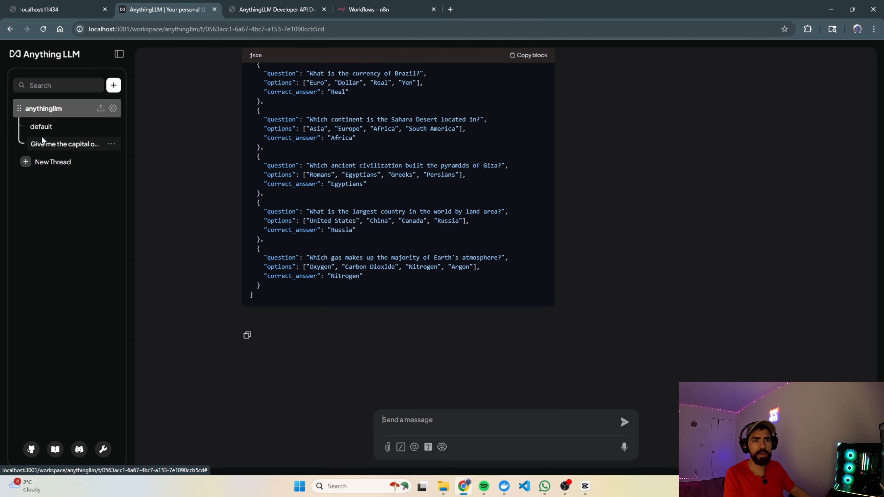
Start a new thread in the anythingllm workspace and ask "What is the capital of France?"
left_click(85, 162)
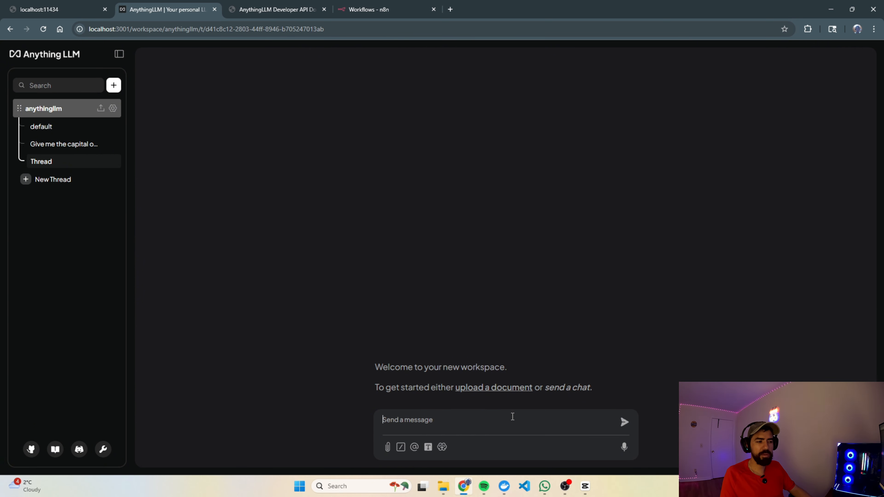
type("What is the ca")
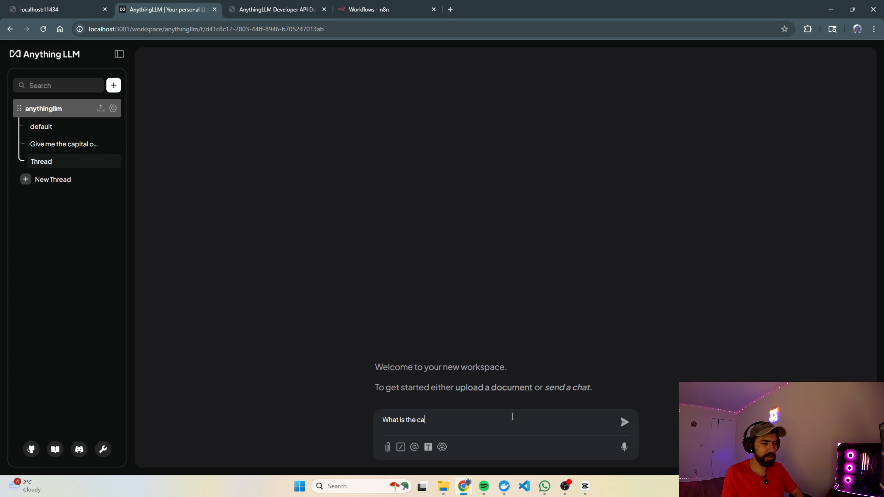
type("pital of France?")
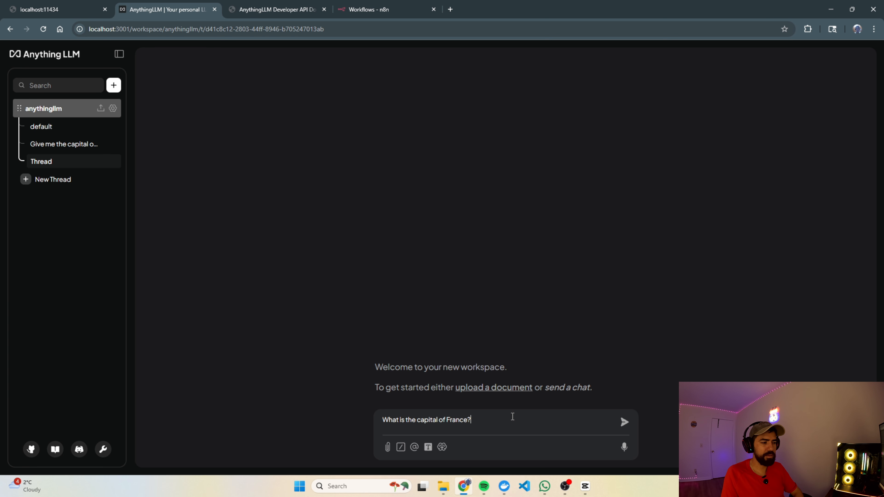
key("Return")
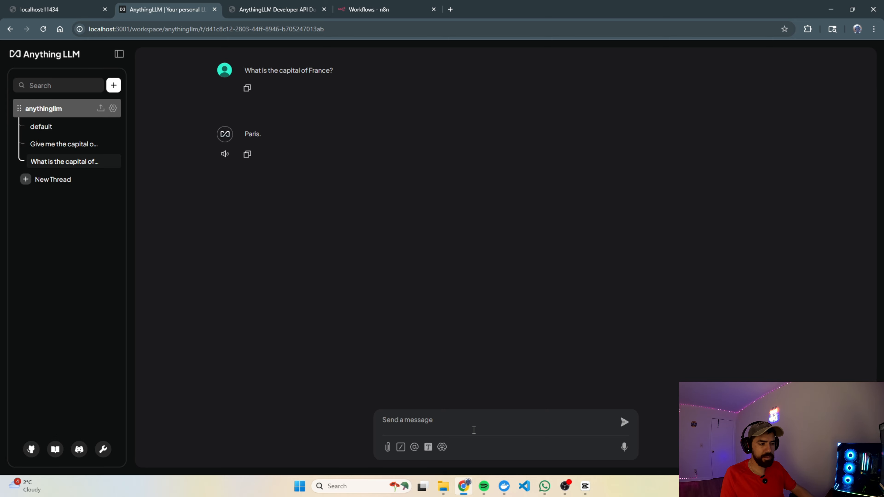
key("Return")
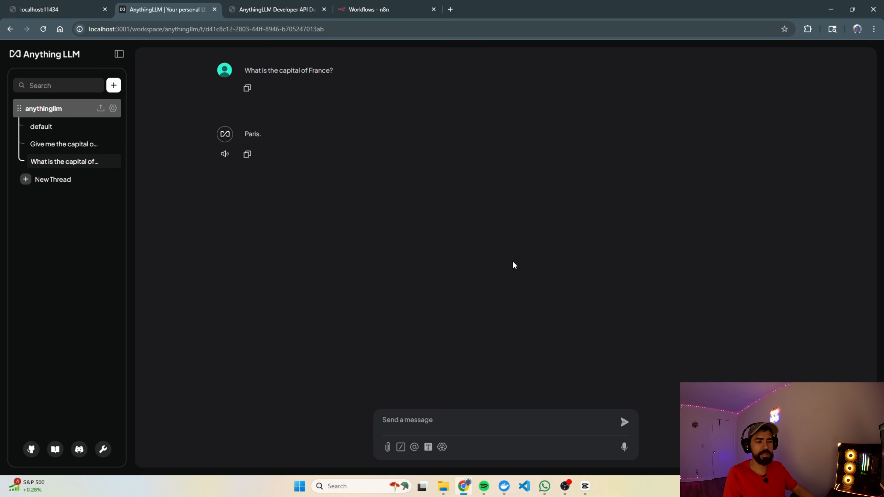
Switch to File Explorer to look over the receipt images in the Documents n8n folder, and return to the browser
key("super+1")
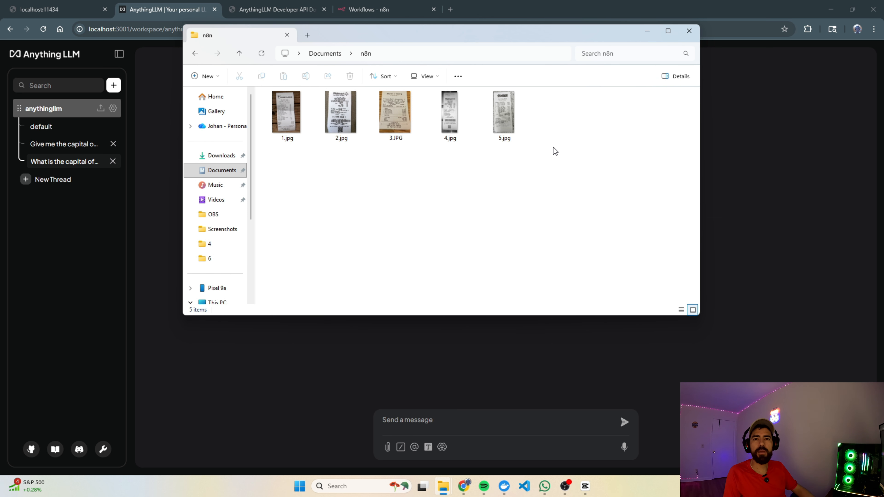
left_click_drag(554, 169, 289, 115)
left_click(480, 193)
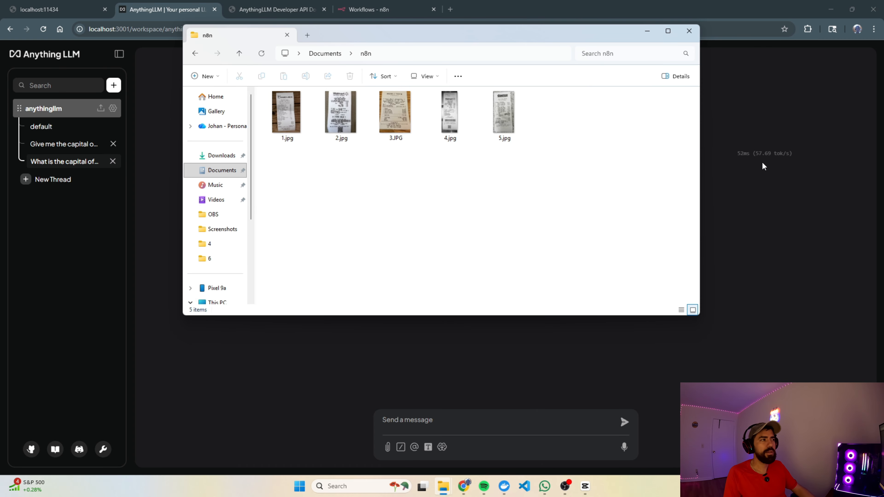
left_click(751, 195)
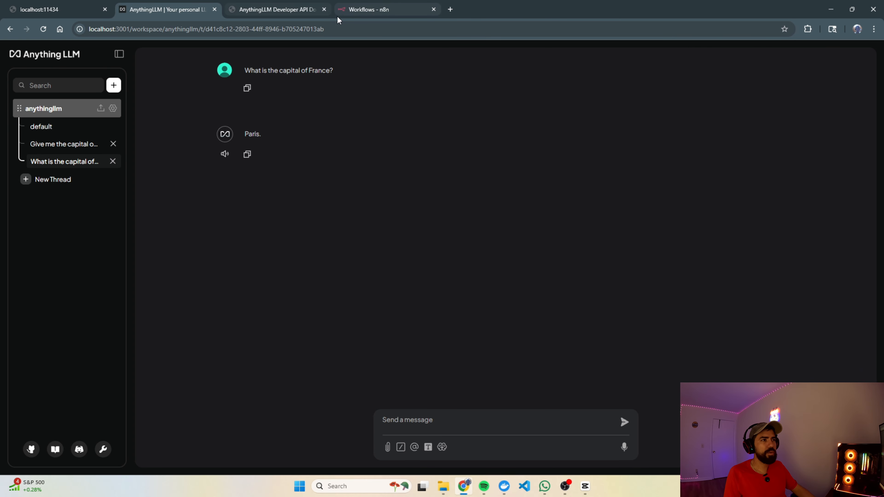
Switch to n8n, open the workflow "My workflow" and execute it
left_click(354, 11)
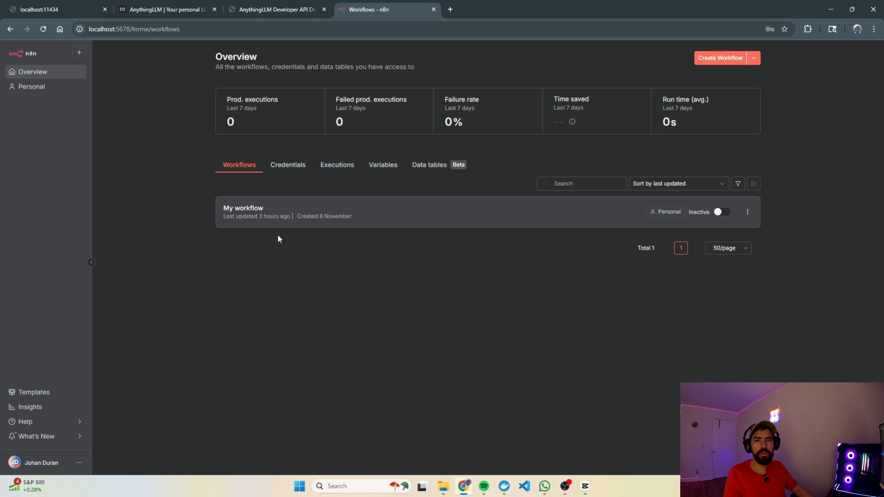
left_click(254, 220)
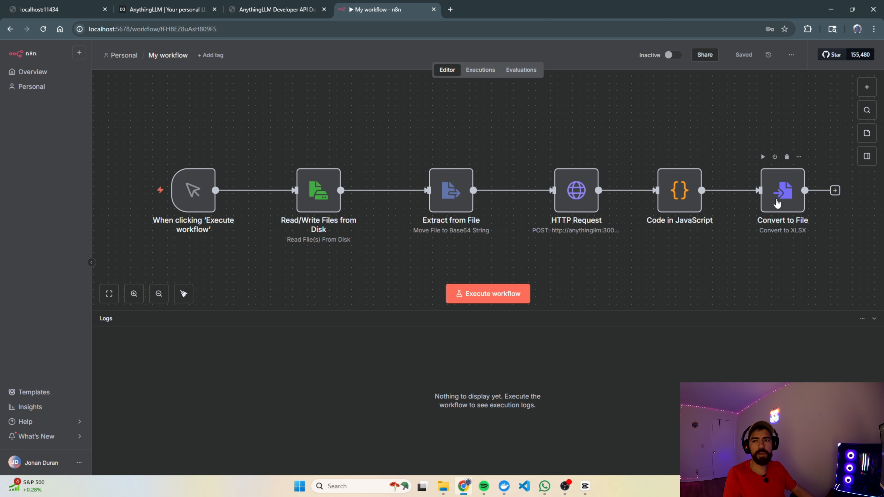
left_click(495, 300)
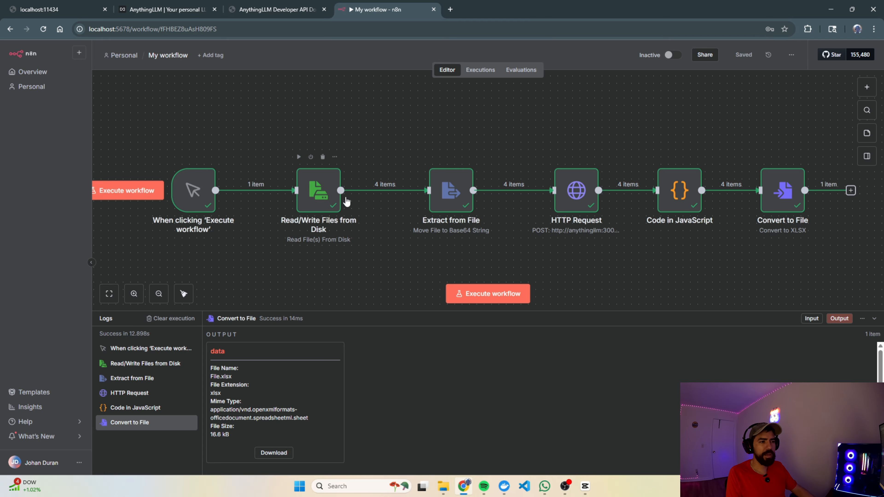
Inspect the Read/Write Files from Disk node's settings and its output as both binary and JSON, and return to the canvas
double_click(315, 195)
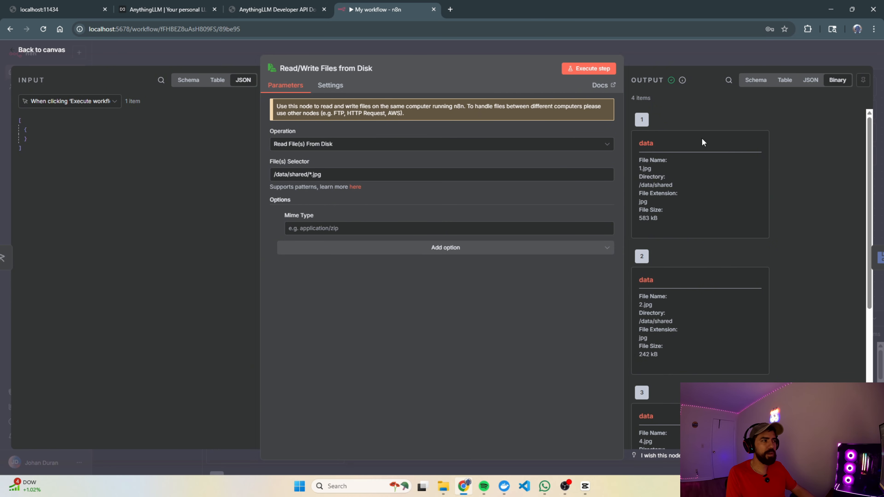
scroll(696, 190, "down", 5)
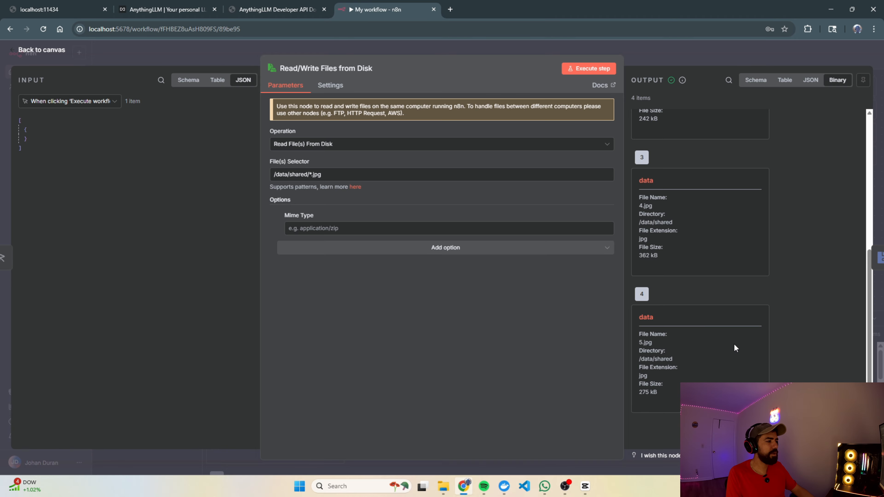
scroll(734, 345, "up", 5)
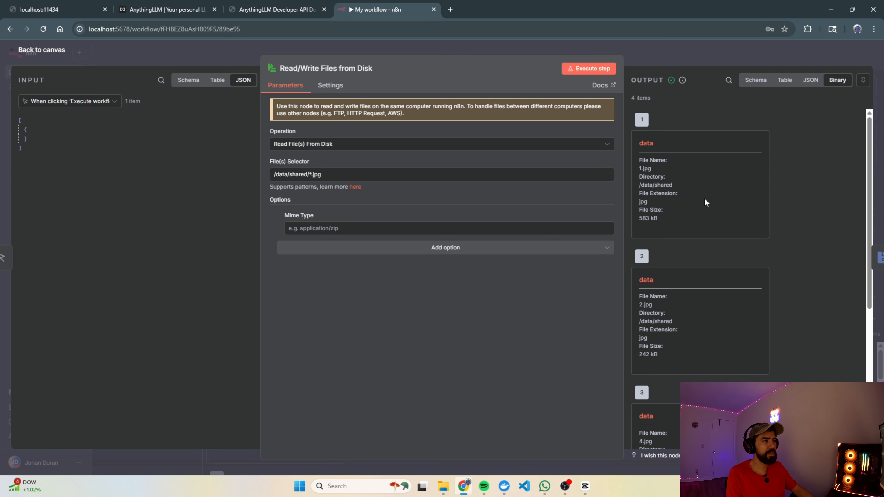
left_click(812, 80)
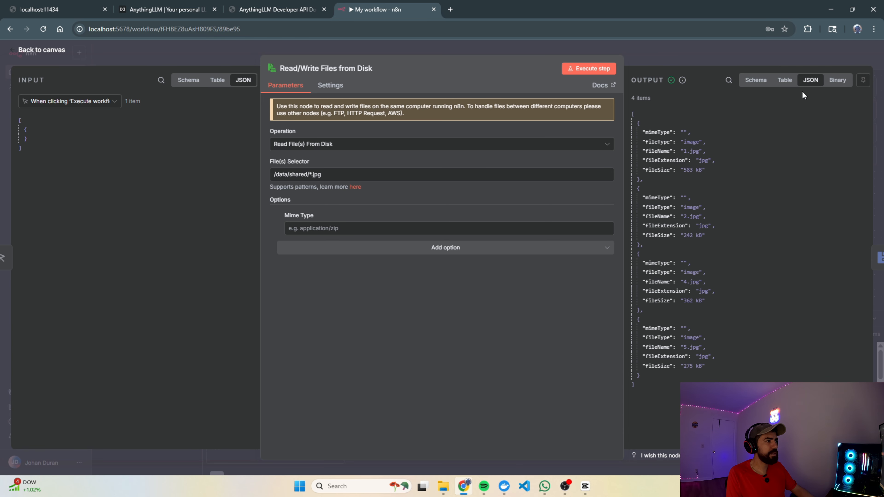
left_click(729, 51)
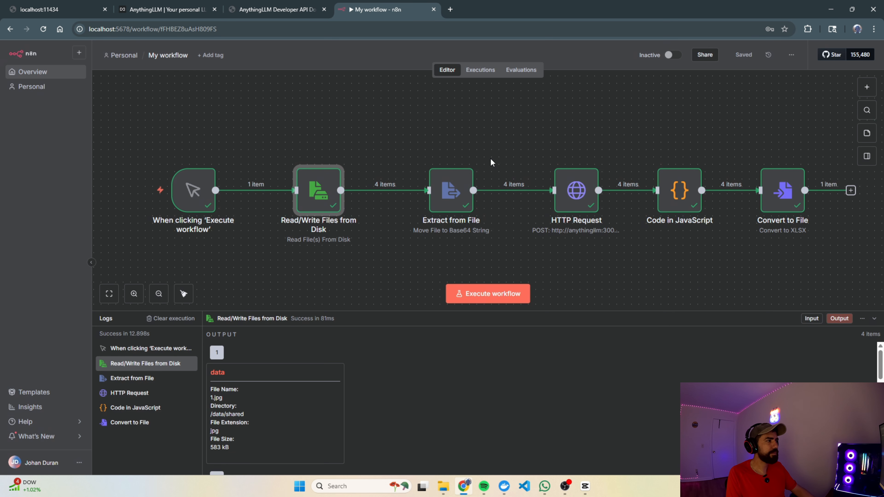
Inspect the Extract from File node's binary and JSON input, display its Base64 output data in schema view, and return to the canvas
left_click(447, 188)
double_click(447, 188)
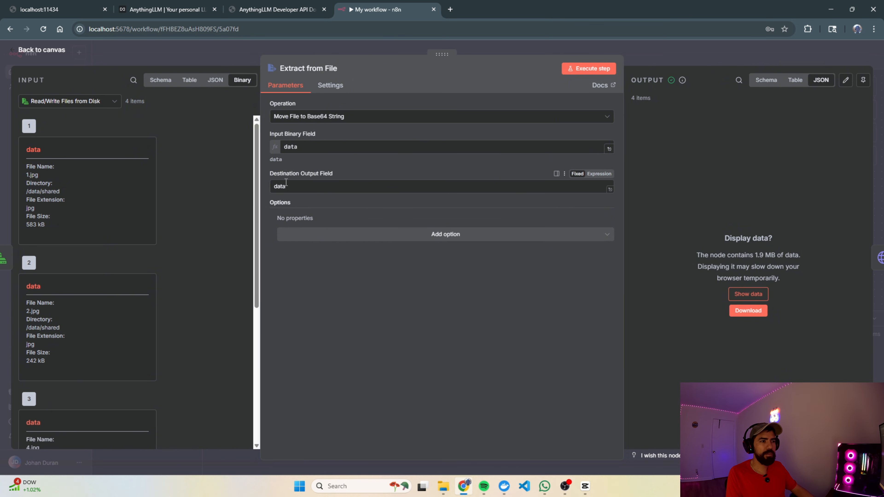
left_click(220, 85)
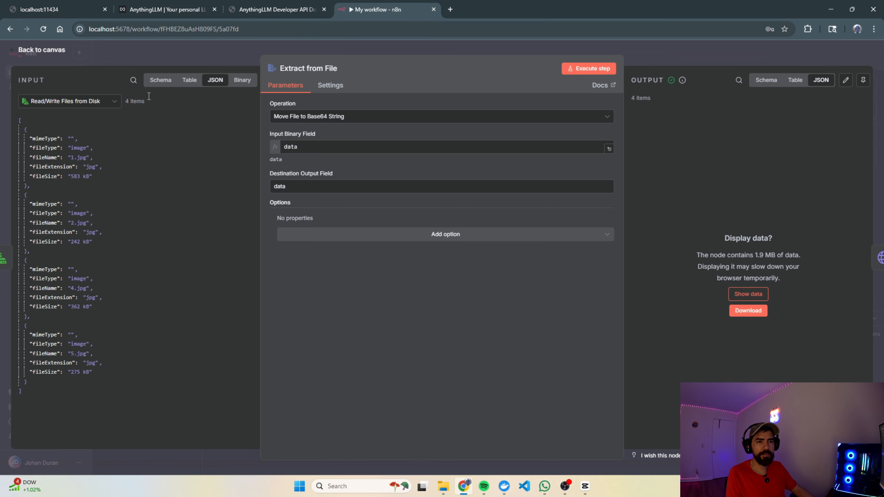
left_click(242, 79)
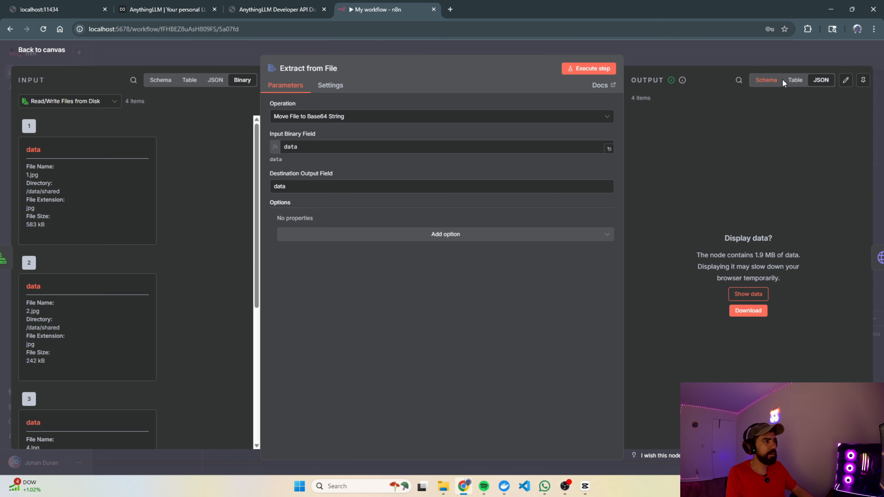
left_click(795, 79)
left_click(766, 80)
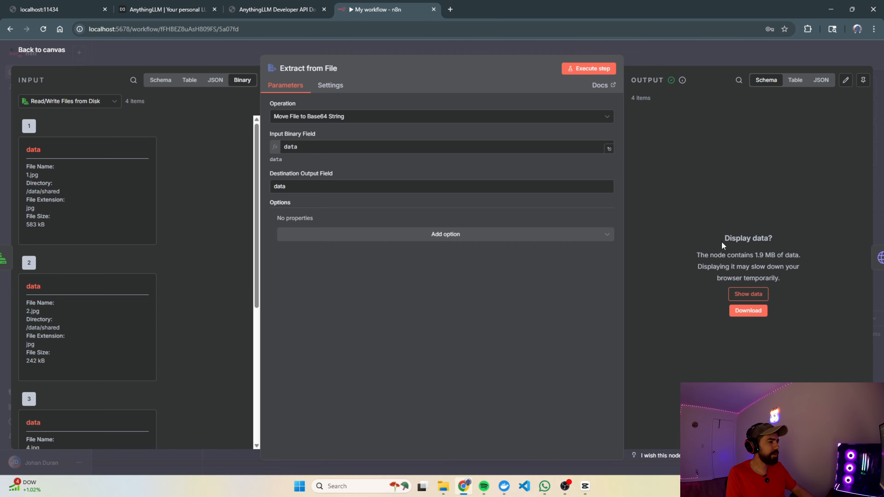
left_click(738, 293)
triple_click(694, 137)
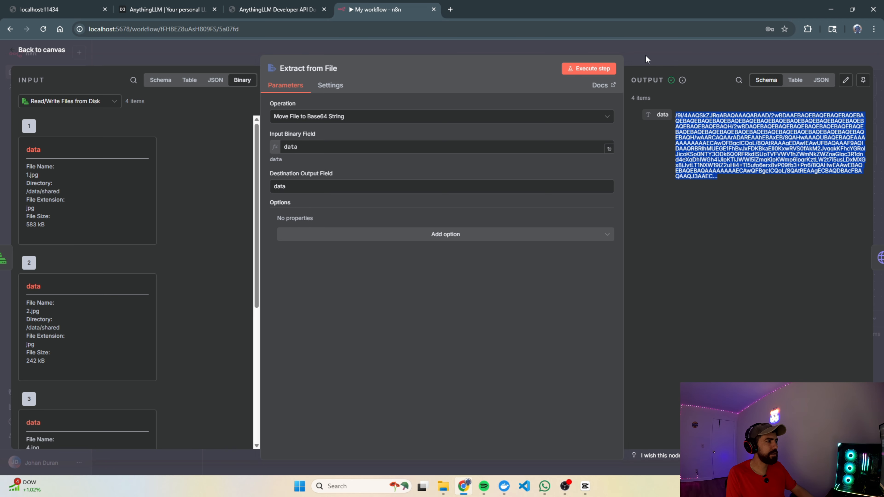
left_click(637, 44)
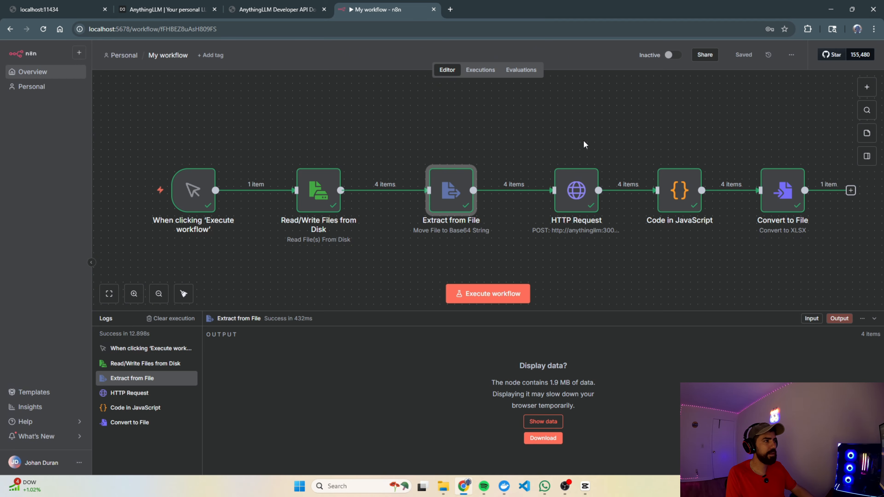
Open the HTTP Request node and examine the Base64 data it receives from Extract from File as JSON
left_click(558, 193)
double_click(559, 192)
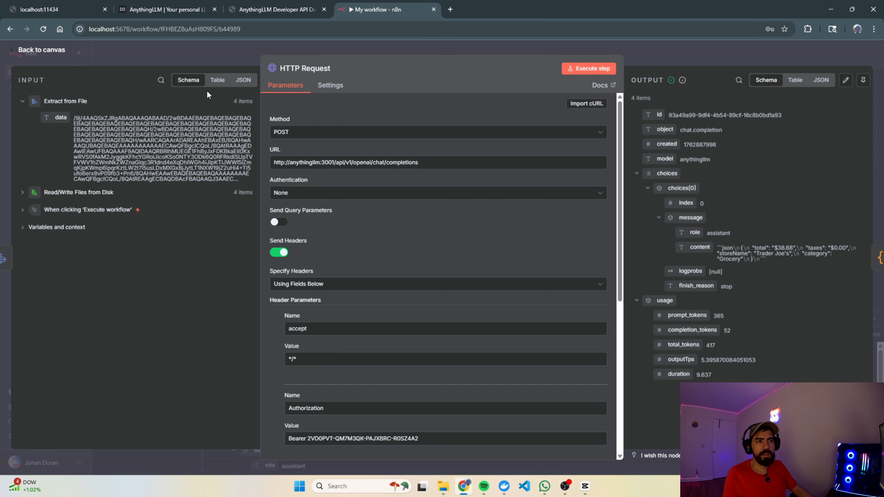
left_click(243, 80)
scroll(114, 199, "down", 5)
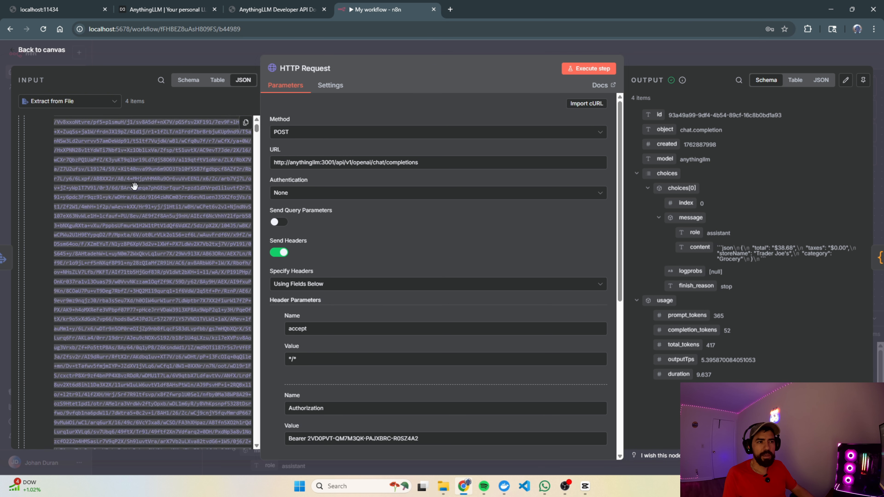
scroll(134, 186, "up", 10)
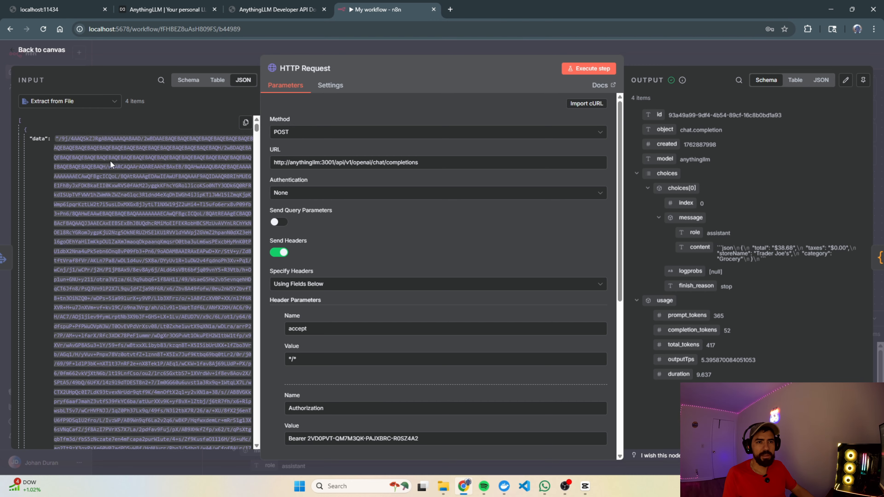
left_click_drag(20, 119, 242, 203)
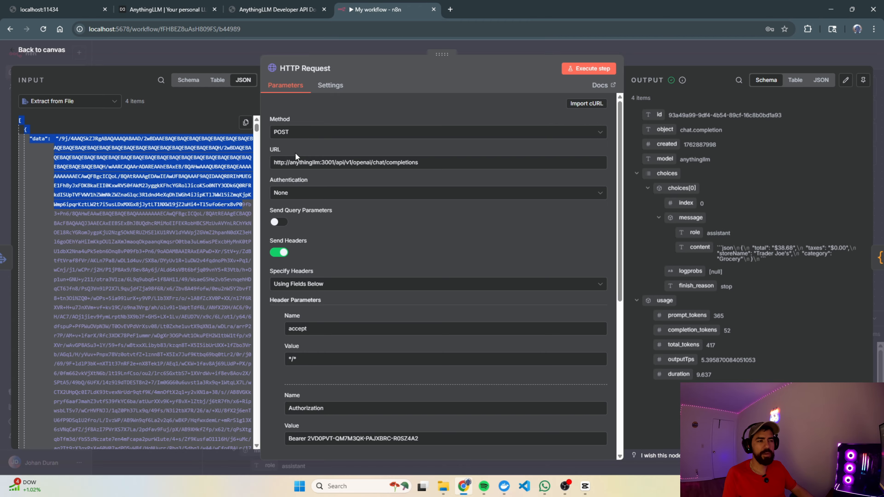
Review the HTTP Request node's URL, header parameters and the JSON body holding the receipt extraction prompt
left_click(359, 161)
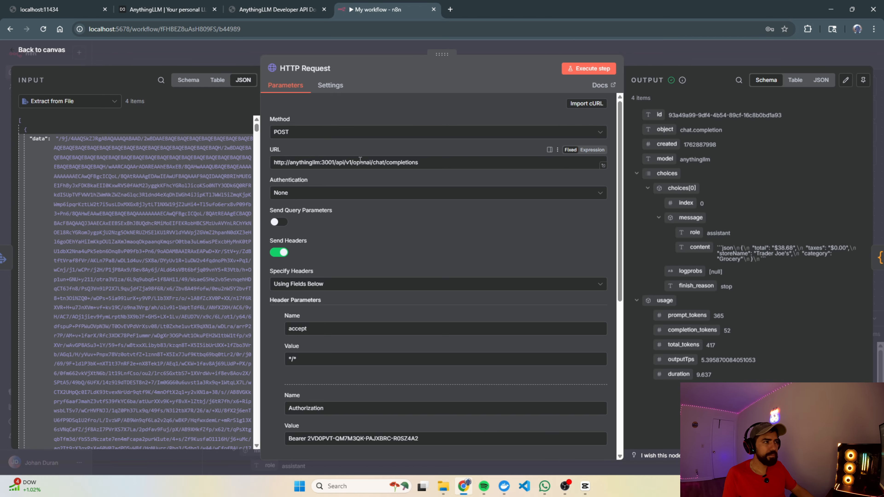
scroll(376, 342, "down", 6)
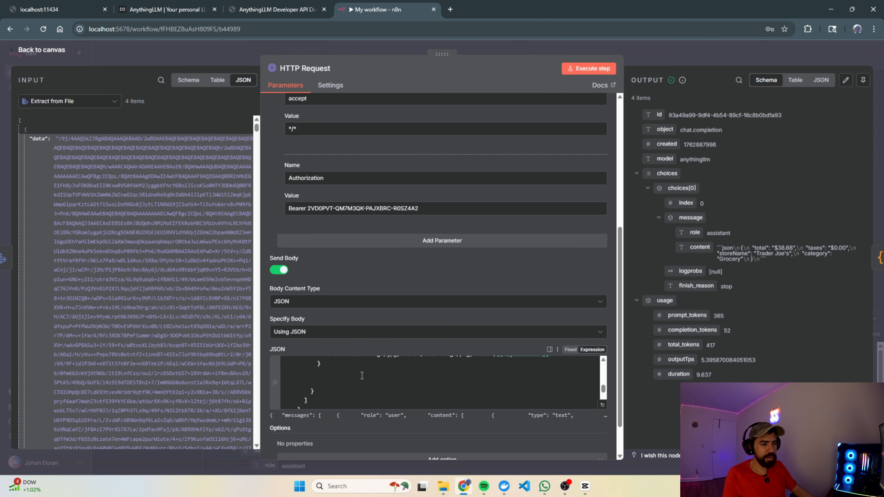
scroll(367, 380, "up", 5)
scroll(374, 349, "up", 4)
scroll(349, 334, "down", 8)
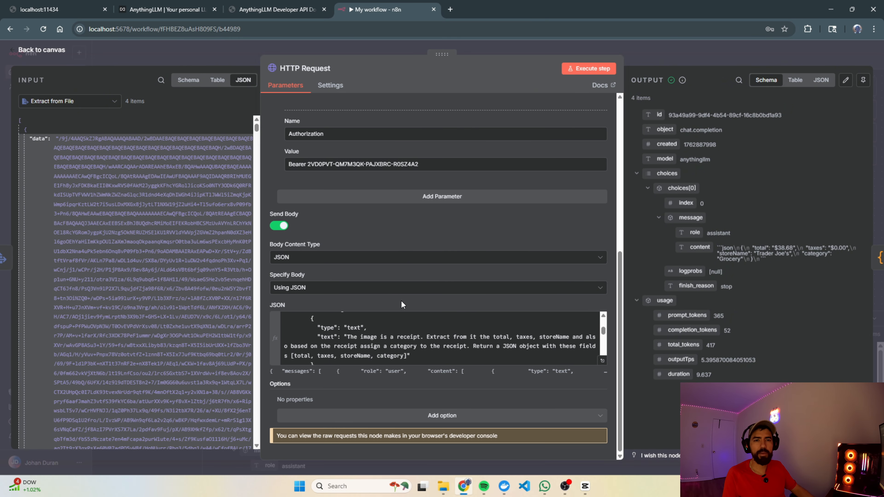
scroll(400, 300, "up", 4)
scroll(423, 255, "up", 3)
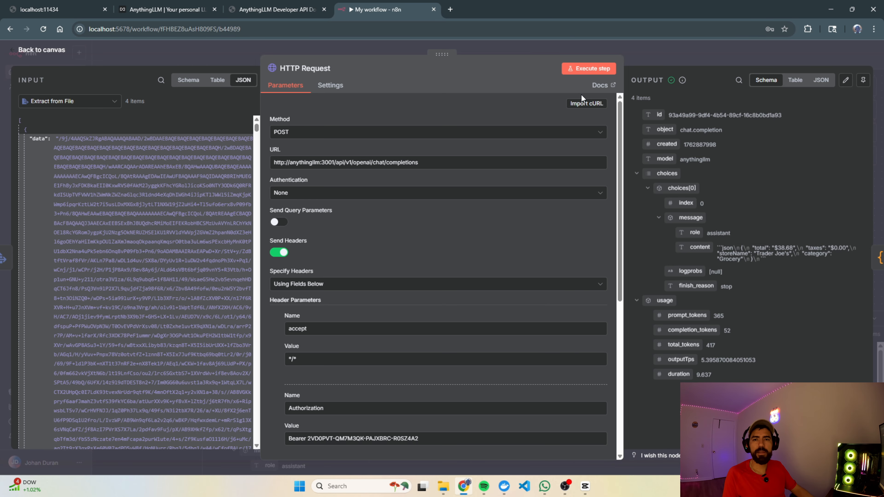
Locate and highlight the chat completions curl command in the AnythingLLM API docs, and return to n8n's HTTP Request node
left_click(261, 11)
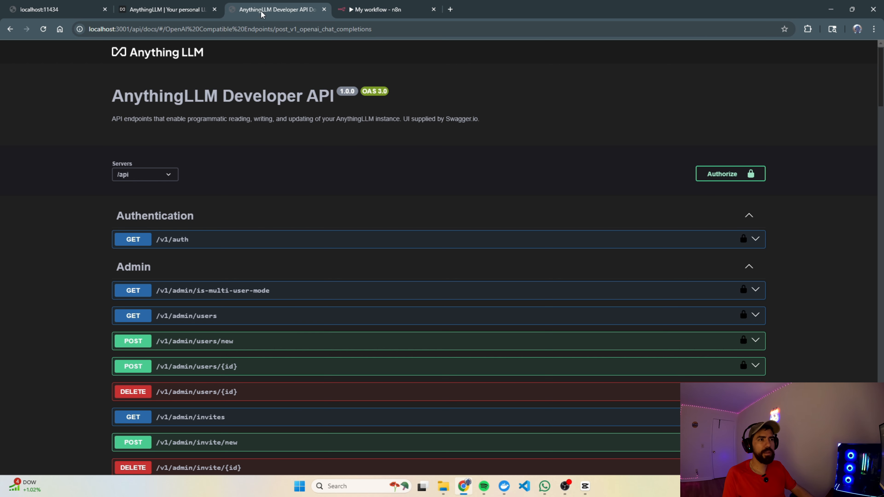
scroll(247, 181, "down", 20)
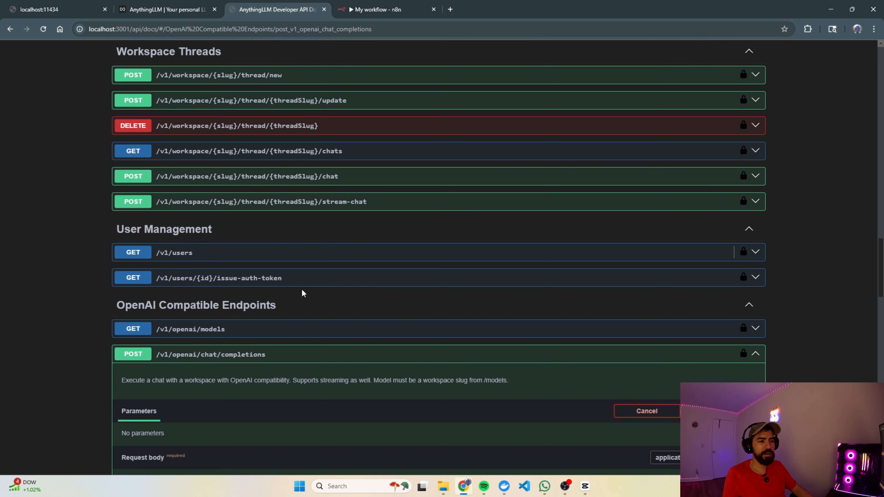
scroll(230, 257, "down", 6)
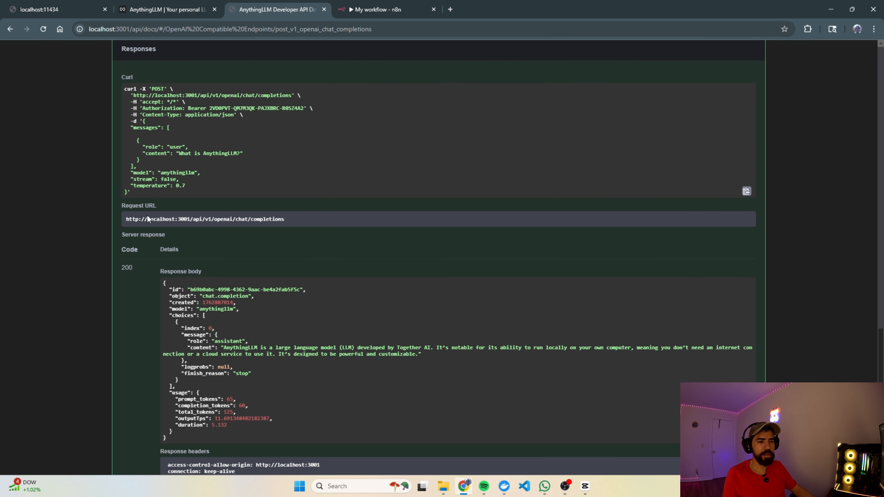
left_click_drag(136, 195, 124, 89)
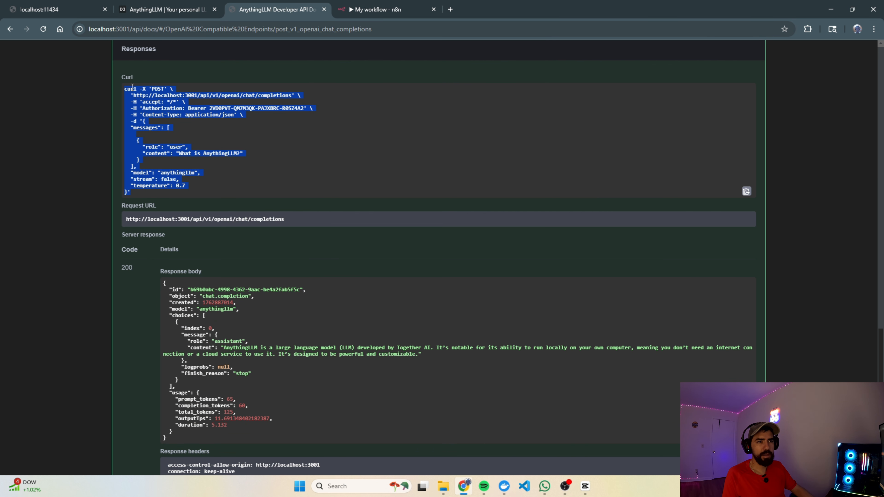
left_click(398, 13)
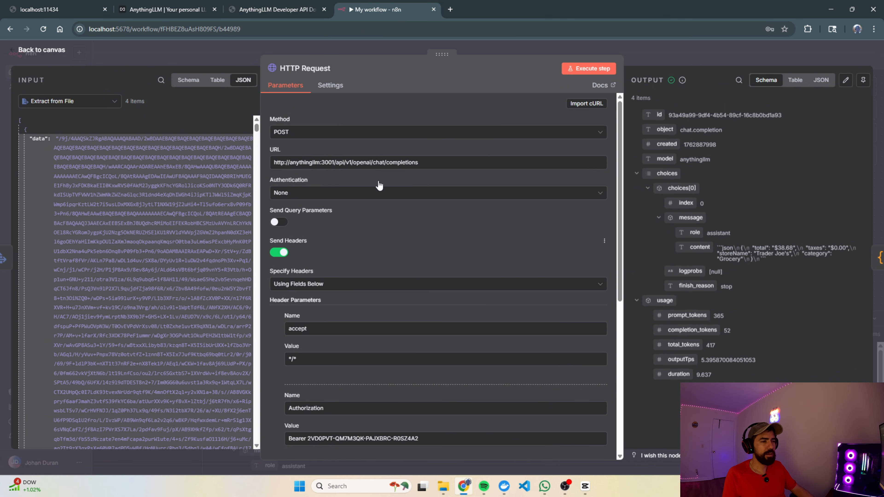
View the HTTP Request node's cURL import dialog and close it without importing a command
scroll(405, 298, "down", 8)
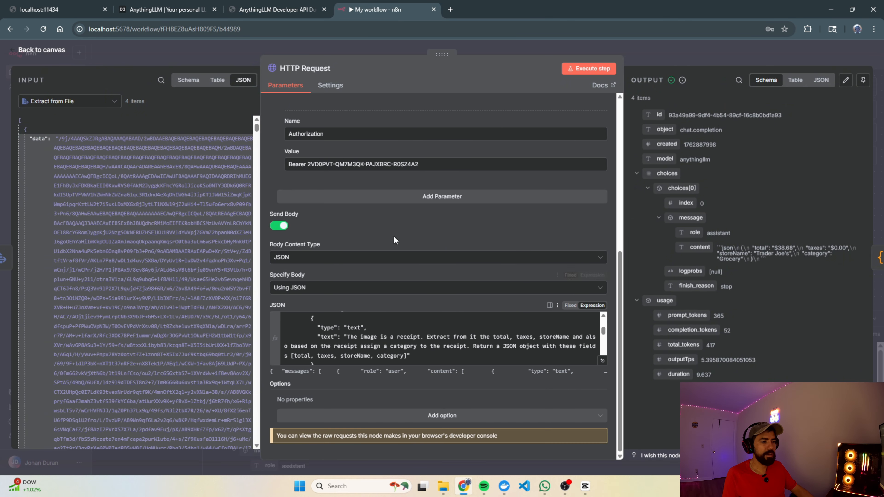
scroll(592, 104, "up", 8)
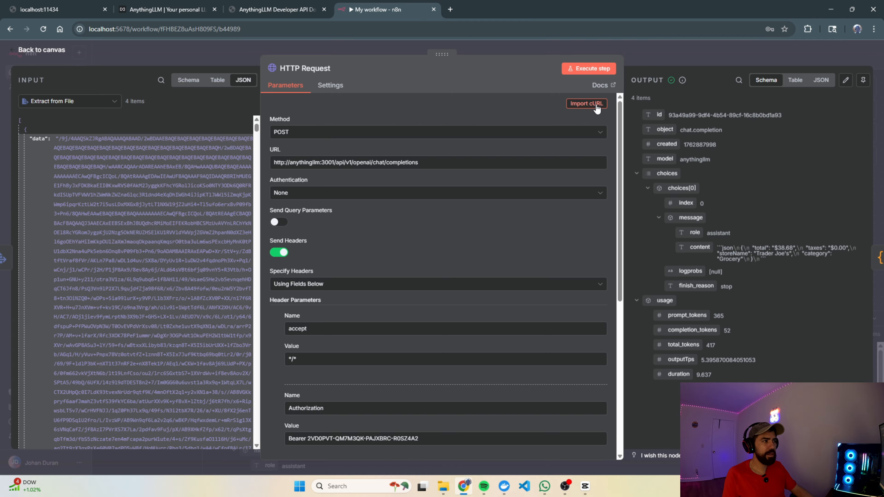
left_click(594, 107)
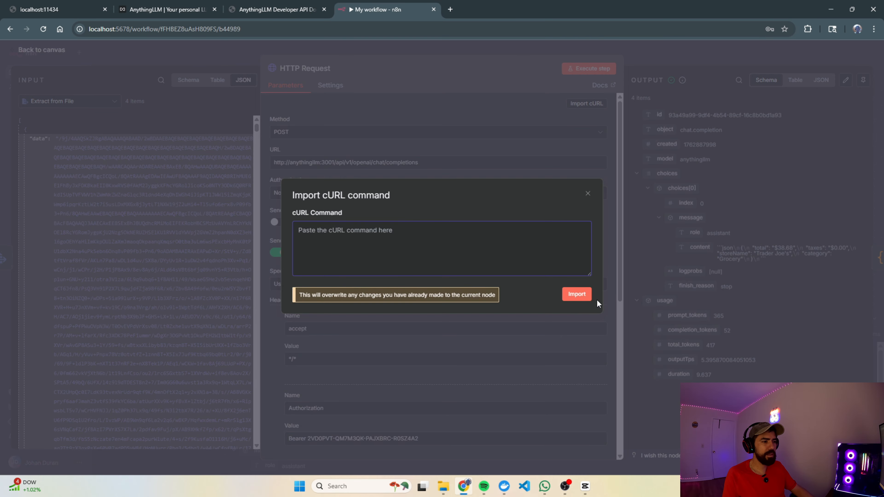
left_click(587, 194)
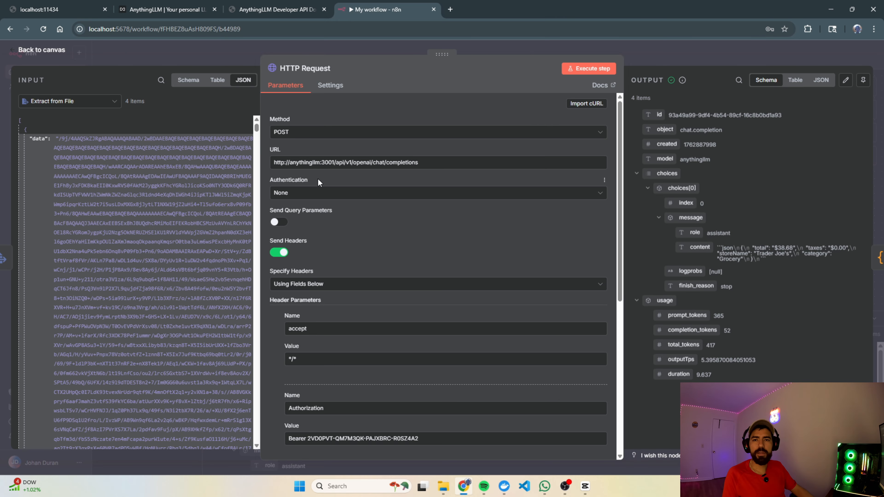
Highlight the anythingllm host name in the HTTP Request node's URL
double_click(305, 163)
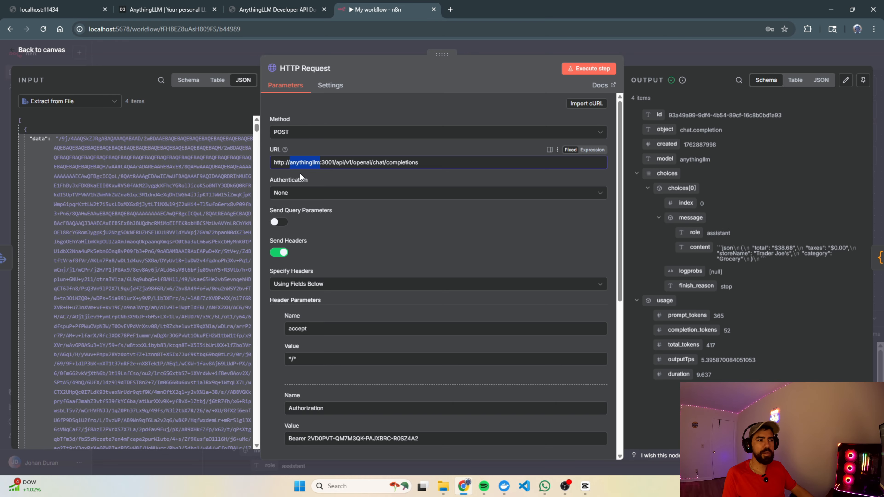
double_click(312, 164)
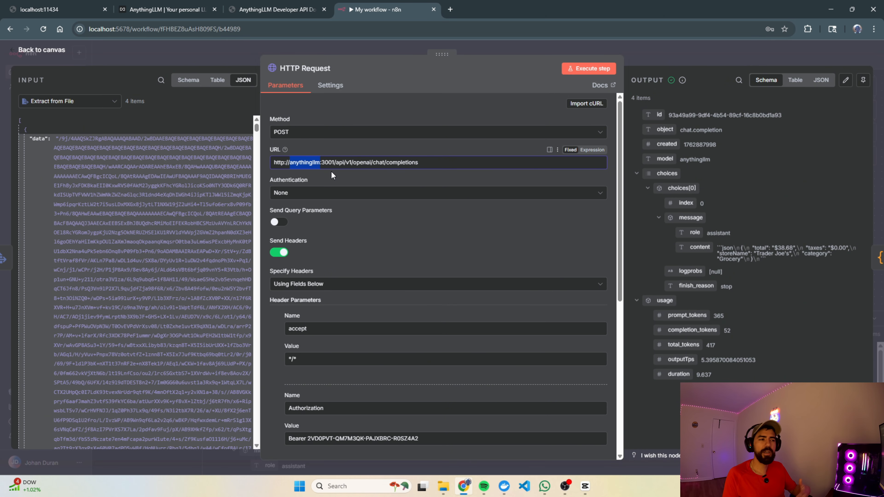
left_click(336, 183)
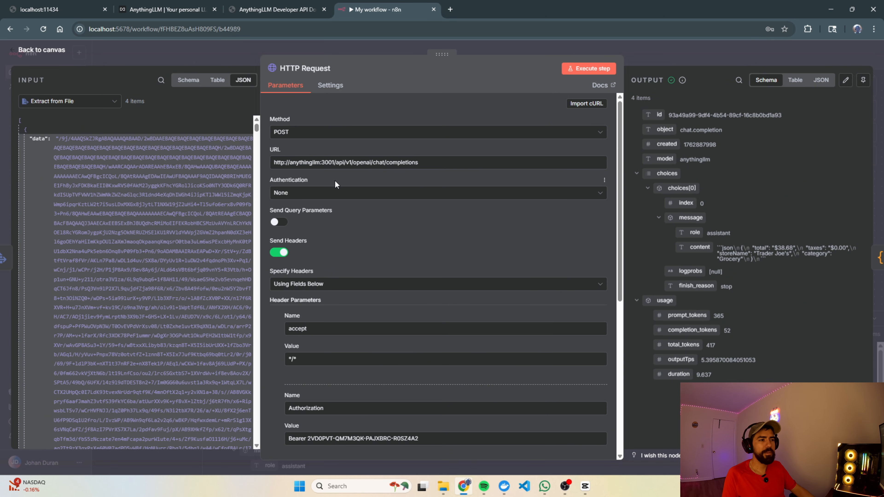
Examine the receipt extraction prompt and the image_url entry in the HTTP Request node's JSON body
scroll(370, 247, "down", 2)
scroll(371, 246, "down", 2)
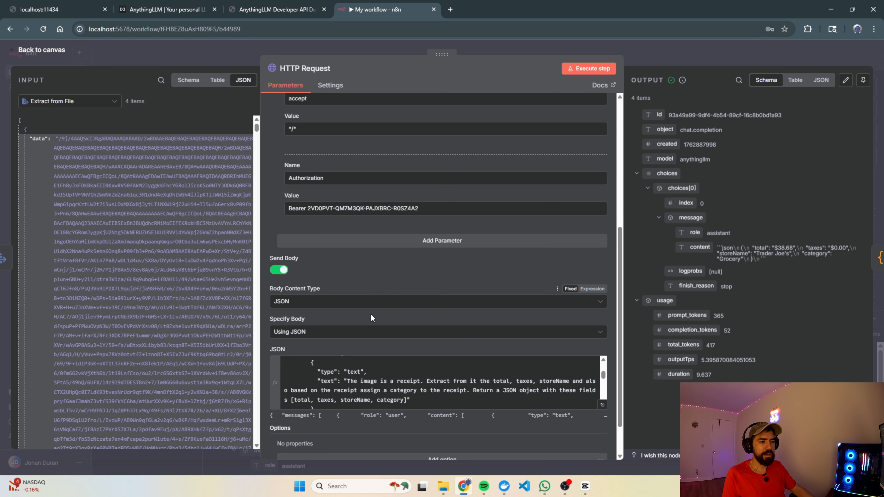
scroll(371, 314, "down", 1)
left_click(458, 349)
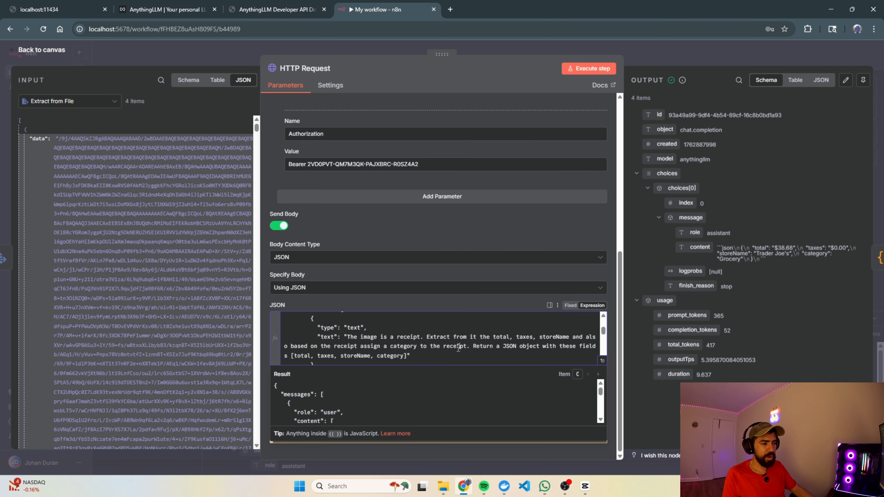
scroll(381, 338, "down", 3)
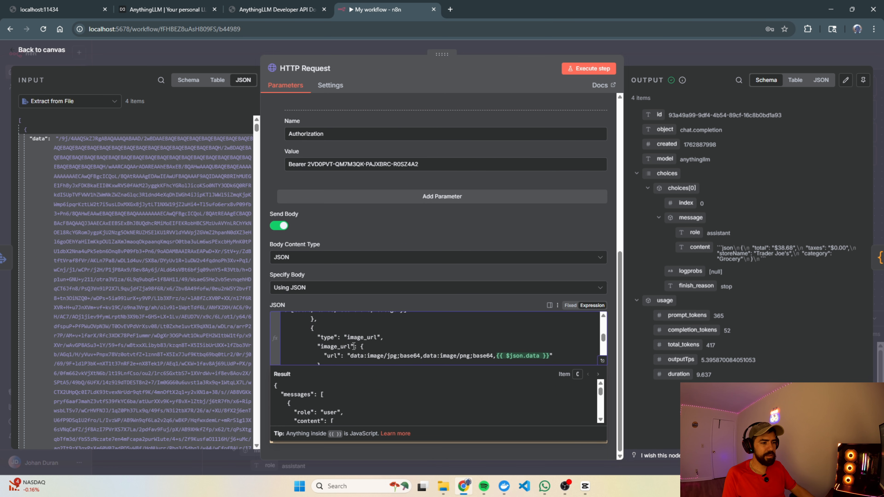
scroll(390, 330, "up", 3)
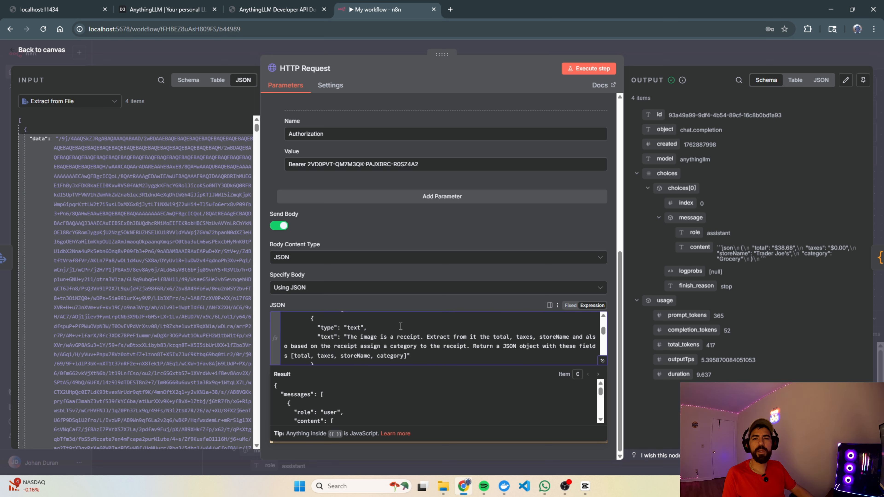
Copy the HTTP Request node's entire JSON body into a new untitled file in VS Code
key("ctrl+a")
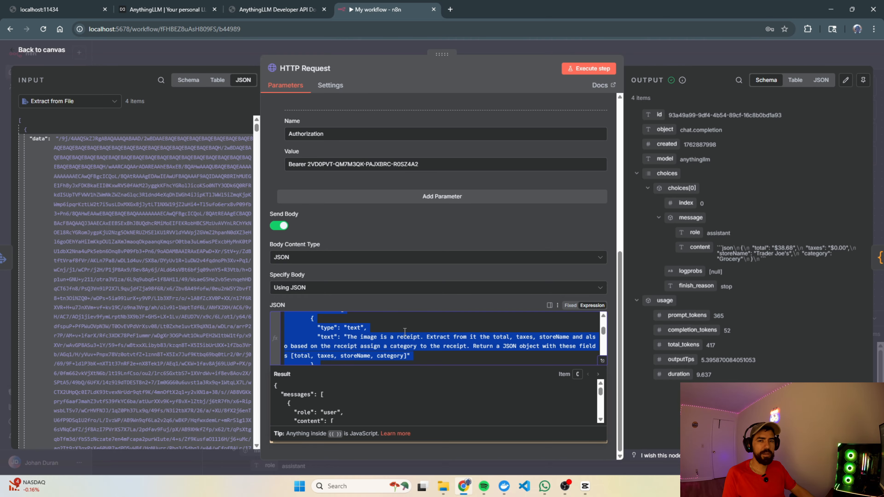
left_click(525, 486)
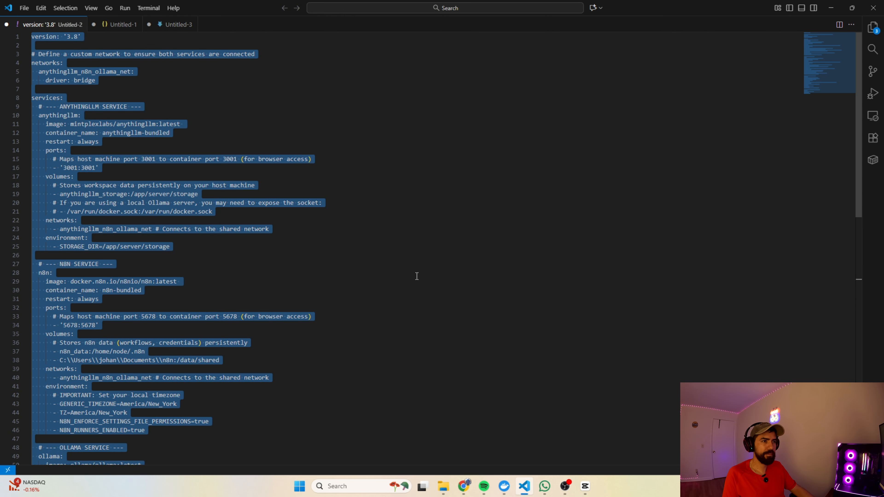
left_click(417, 275)
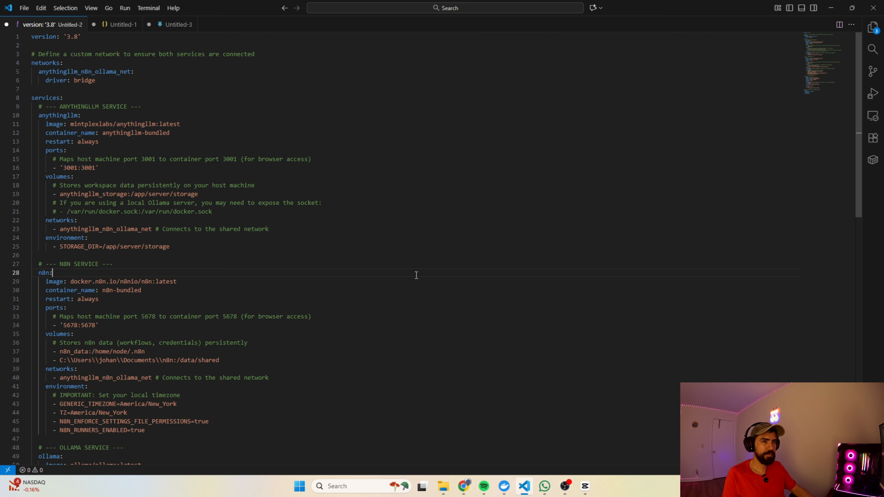
key("ctrl+n")
key("ctrl+v")
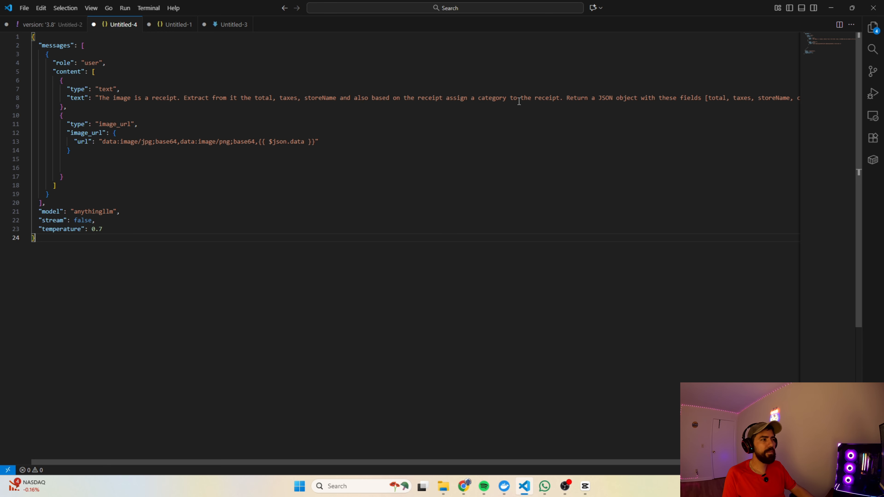
Examine the pasted JSON's prompt text, the image data URL with its {{ $json.data }} expression, and the model entry
scroll(806, 201, "right", 3)
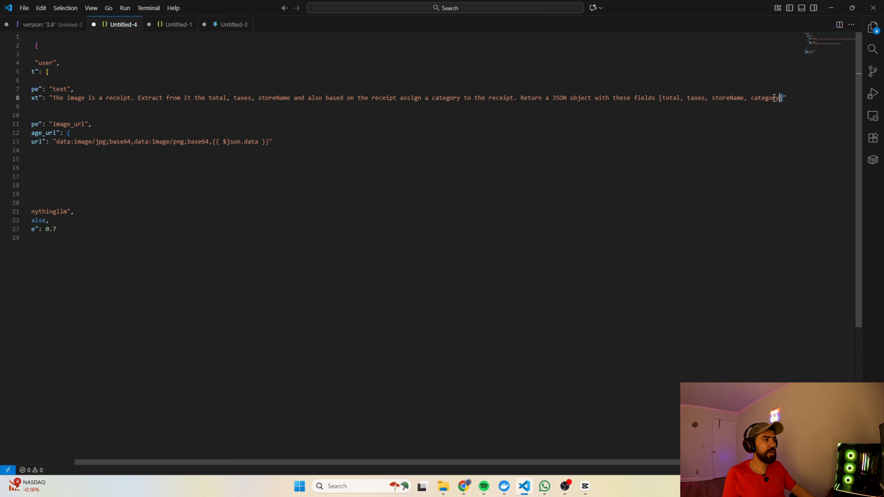
triple_click(786, 98)
left_click(534, 141)
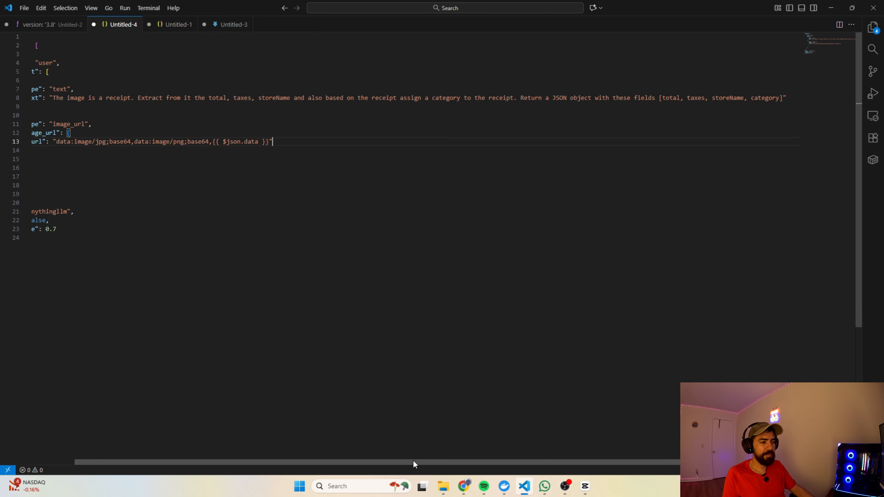
left_click_drag(415, 466, 312, 457)
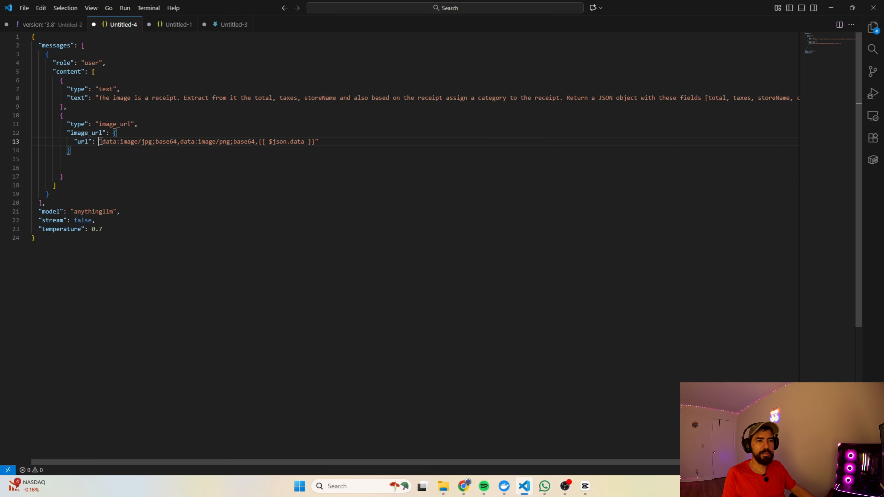
left_click_drag(100, 142, 252, 143)
double_click(251, 142)
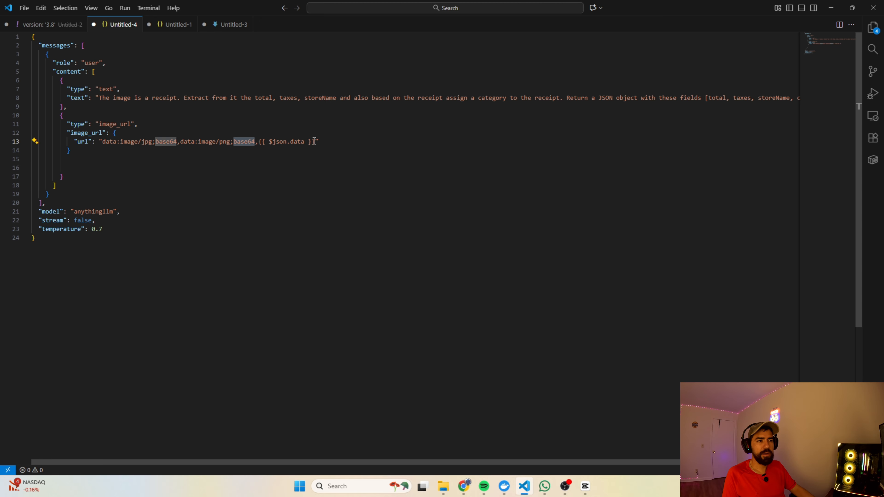
left_click_drag(314, 141, 259, 141)
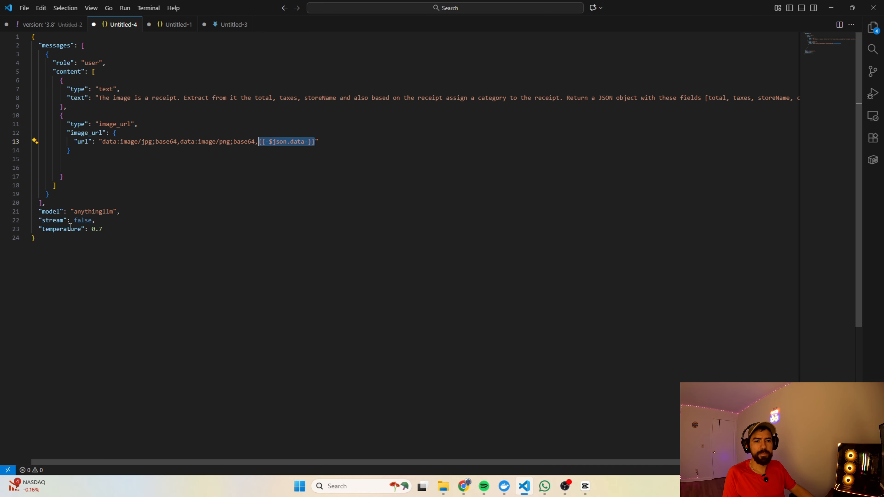
double_click(55, 211)
left_click(91, 212)
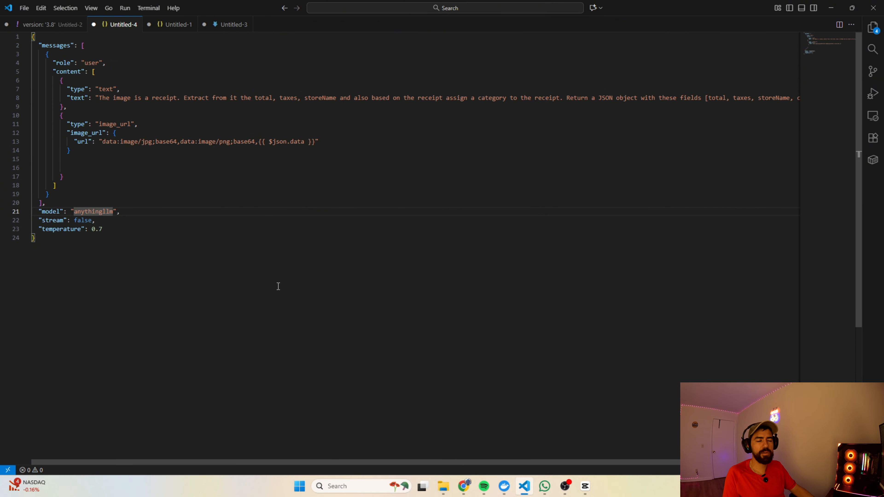
Return to n8n and compare the input's data field with the {{ $json.data }} expression in the JSON body's image URL
key("alt+Tab")
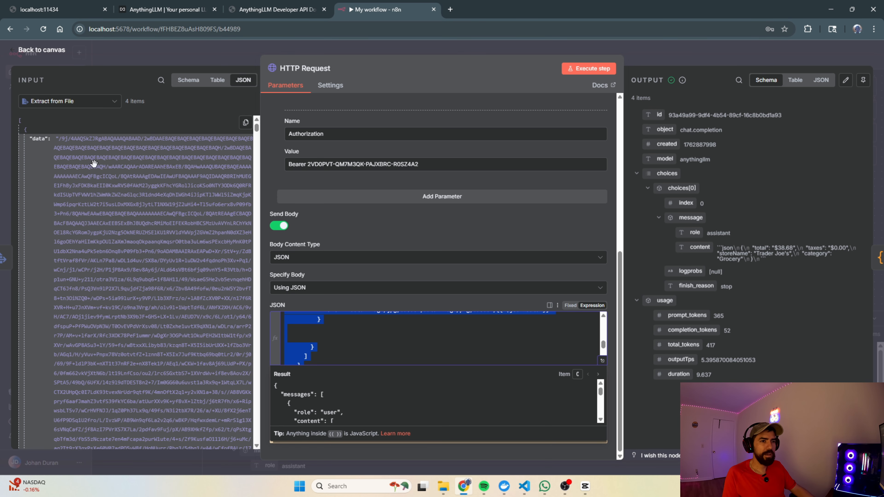
left_click(36, 142)
mouse_move(35, 136)
left_mouse_down()
mouse_move(46, 144)
mouse_move(34, 149)
left_mouse_up()
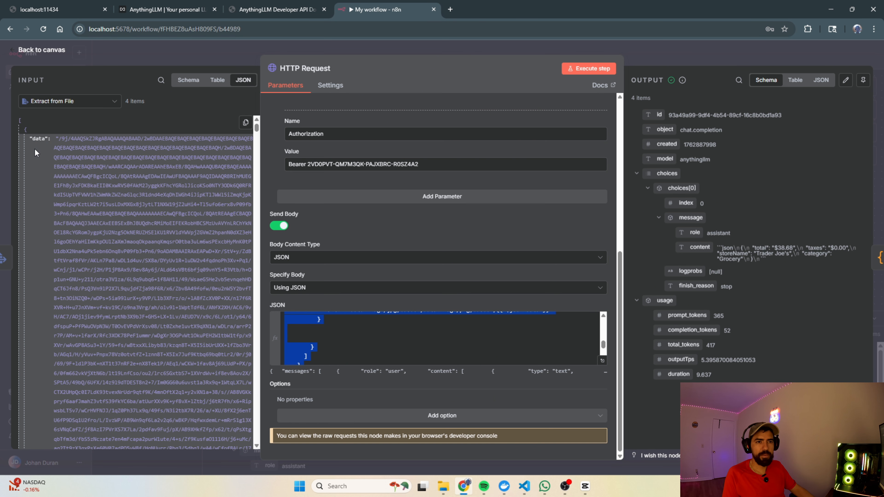
left_click(357, 341)
scroll(357, 341, "up", 2)
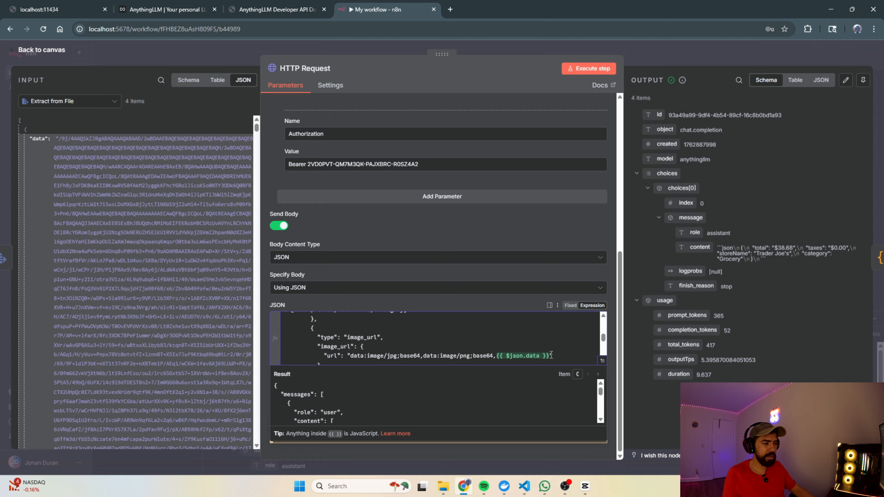
left_click_drag(551, 356, 496, 355)
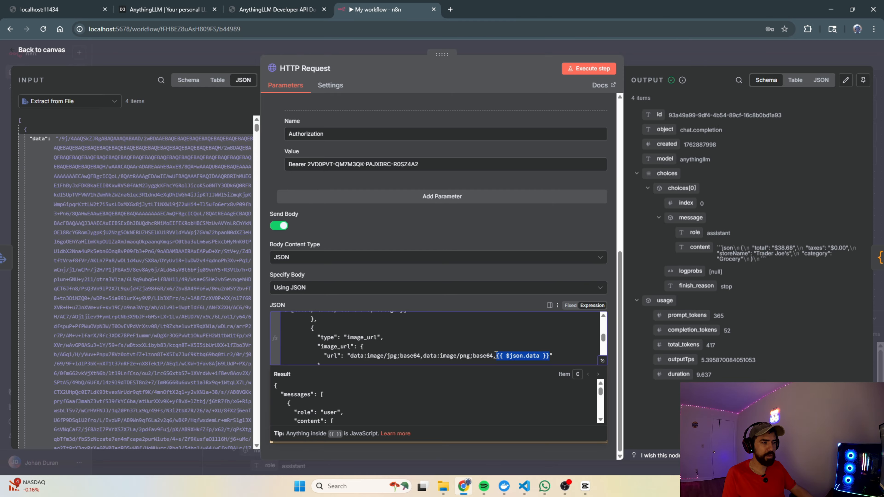
Execute the HTTP Request node and return to the workflow canvas
left_click(589, 69)
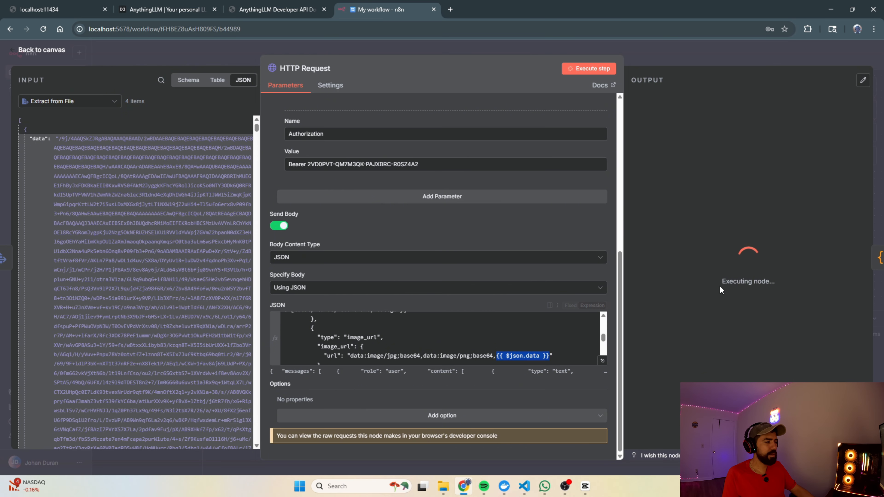
scroll(571, 337, "down", 1)
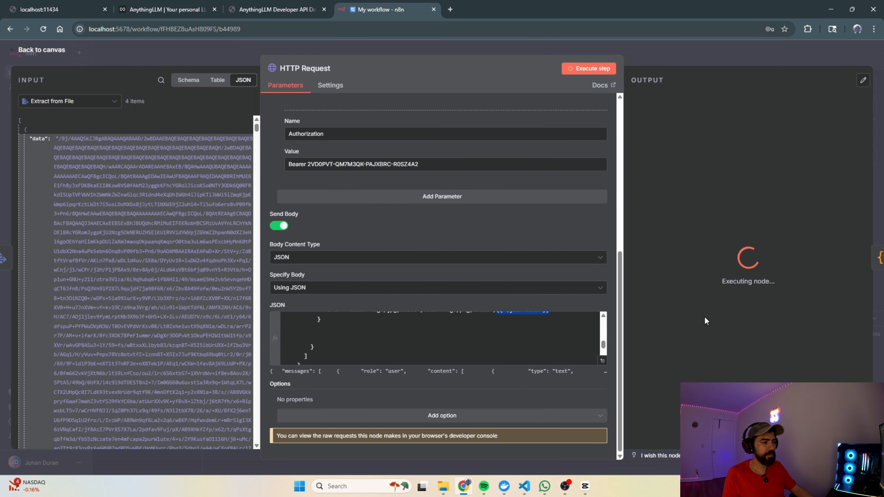
left_click(609, 47)
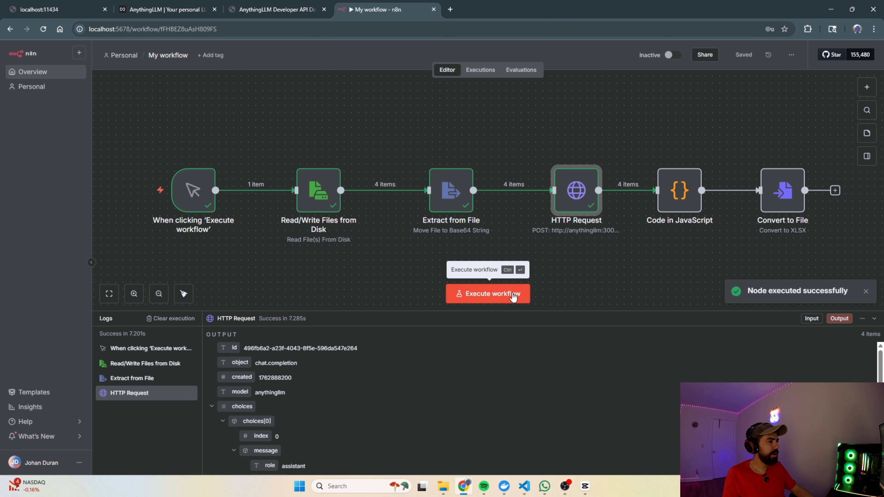
Execute the Convert to File node and save its XLSX output as File (2).xlsx in Downloads
double_click(773, 206)
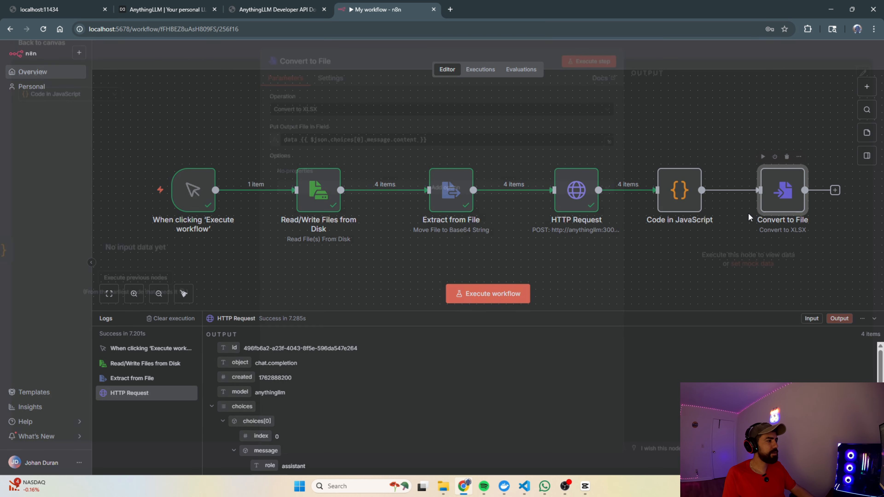
left_click(595, 68)
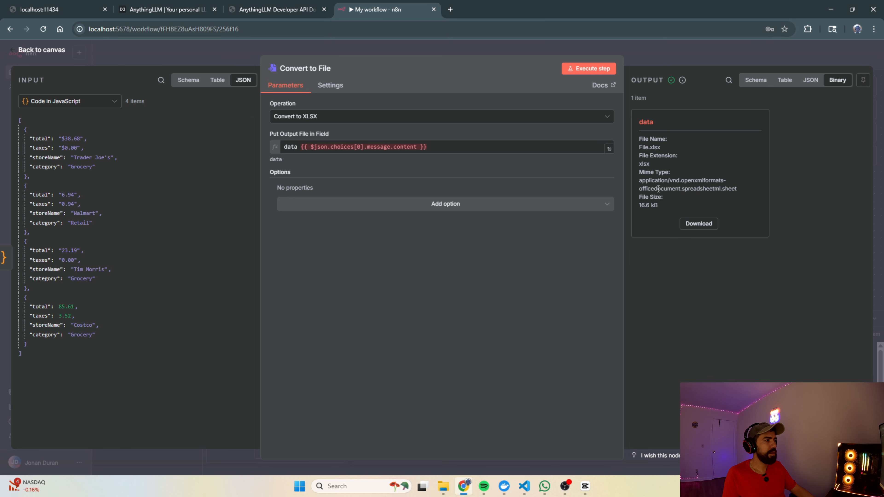
left_click(692, 225)
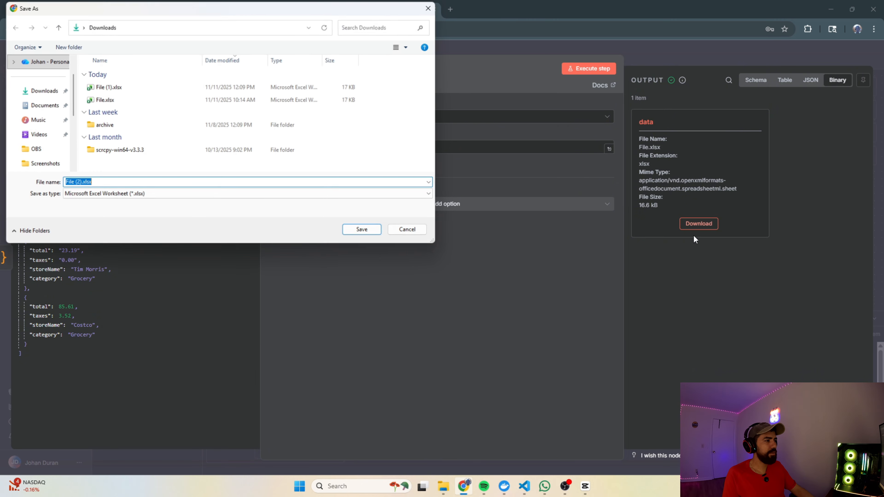
left_click(376, 232)
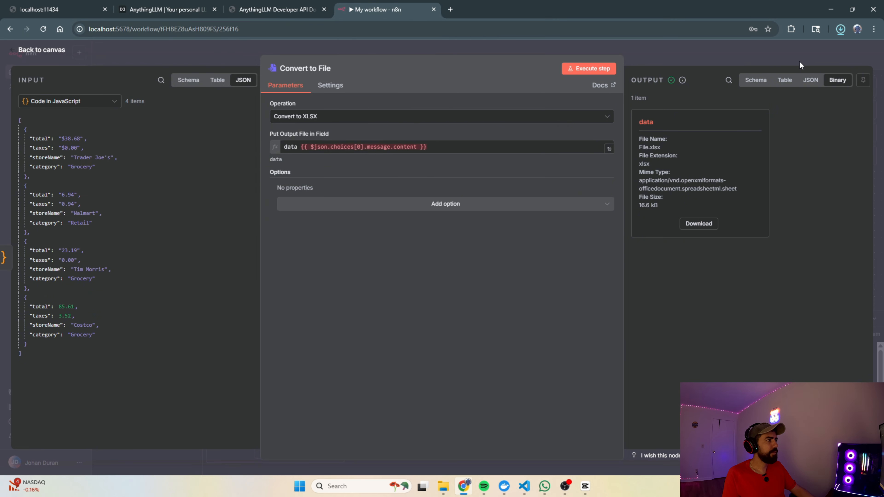
Open the downloaded File (2).xlsx in Excel
left_click(845, 29)
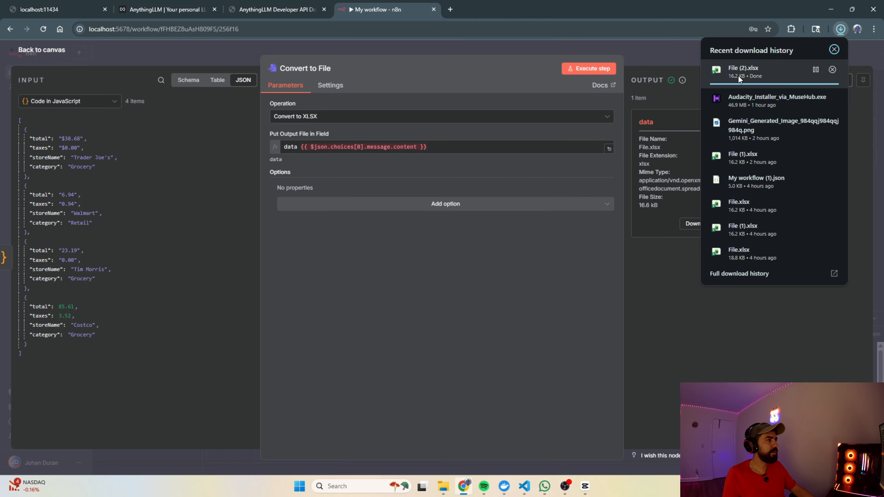
left_click(727, 79)
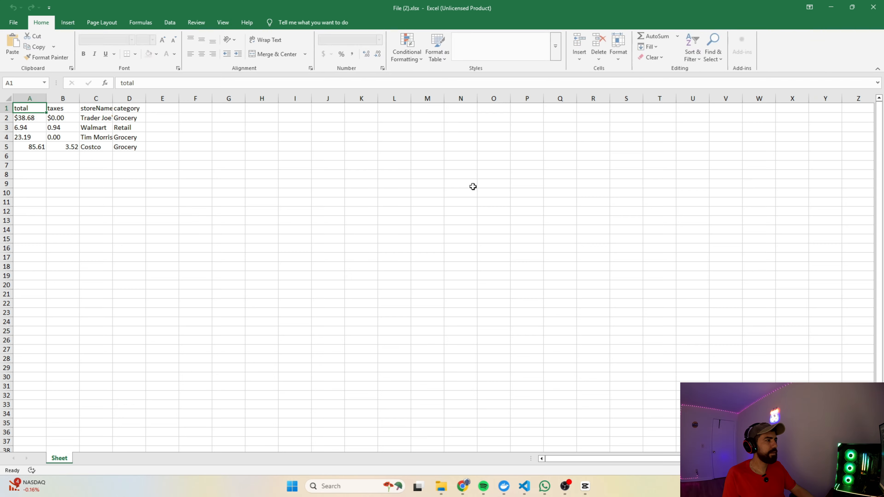